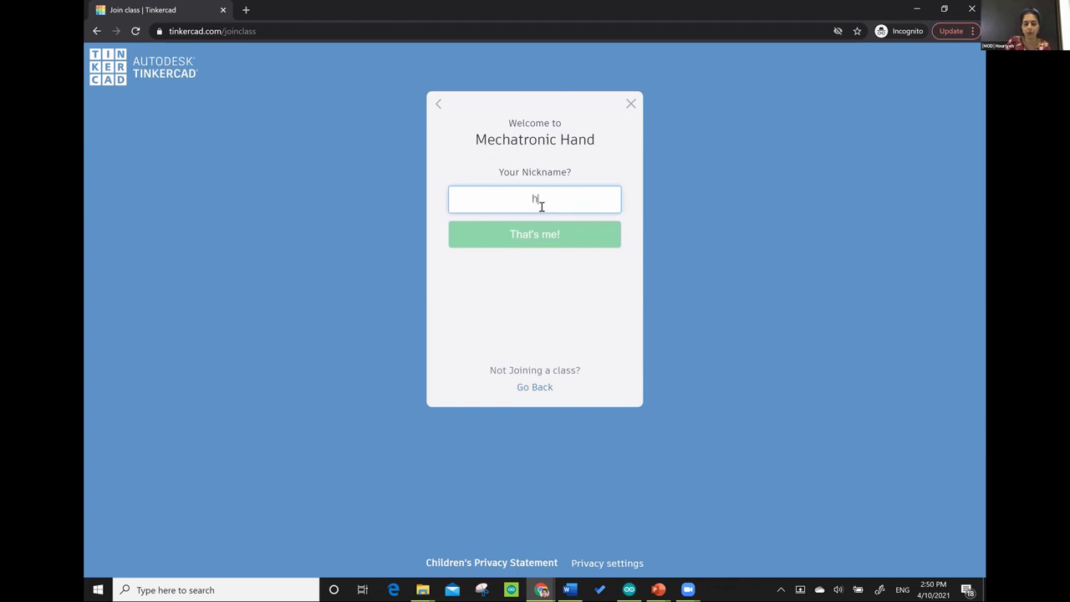
- Enter your nickname to join the Mechatronic Hand class, then create a new circuit
{"action": "type", "text": "ehmajditehr"}
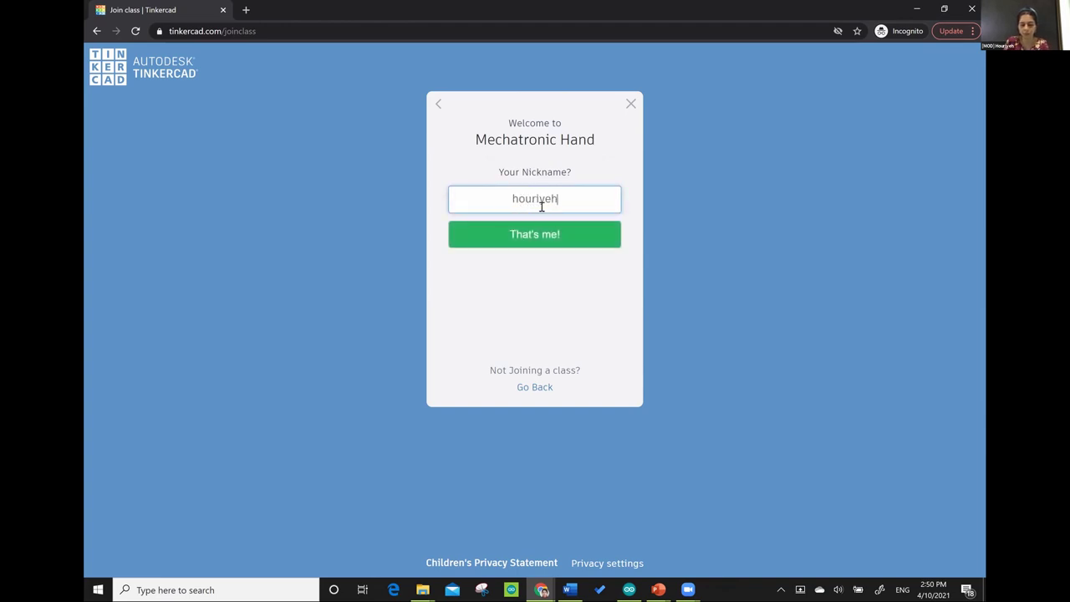
{"action": "type", "text": "an"}
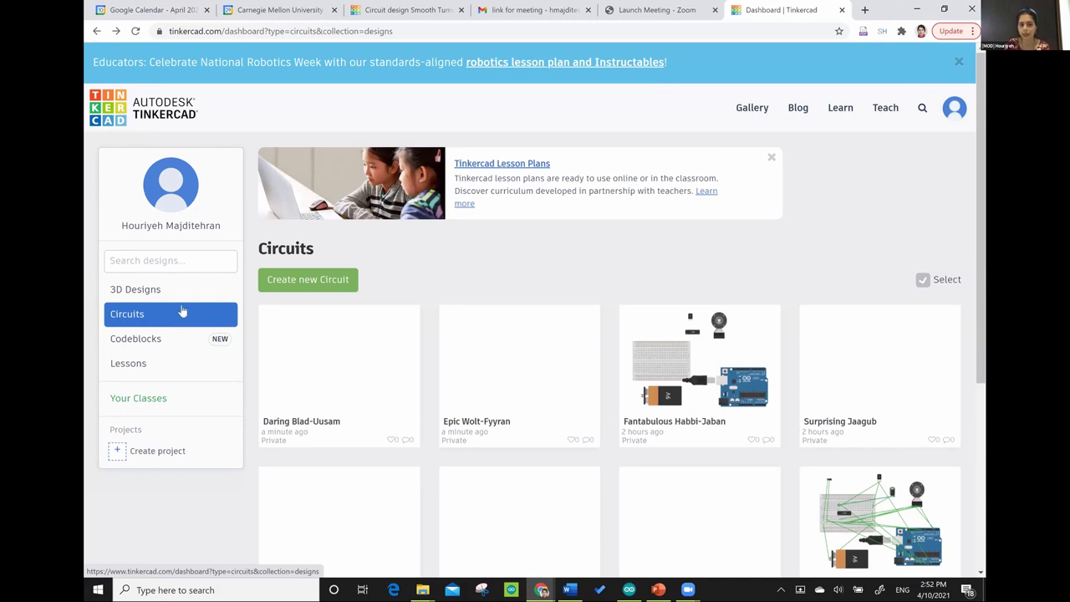
{"action": "left_click", "coordinate": [309, 281]}
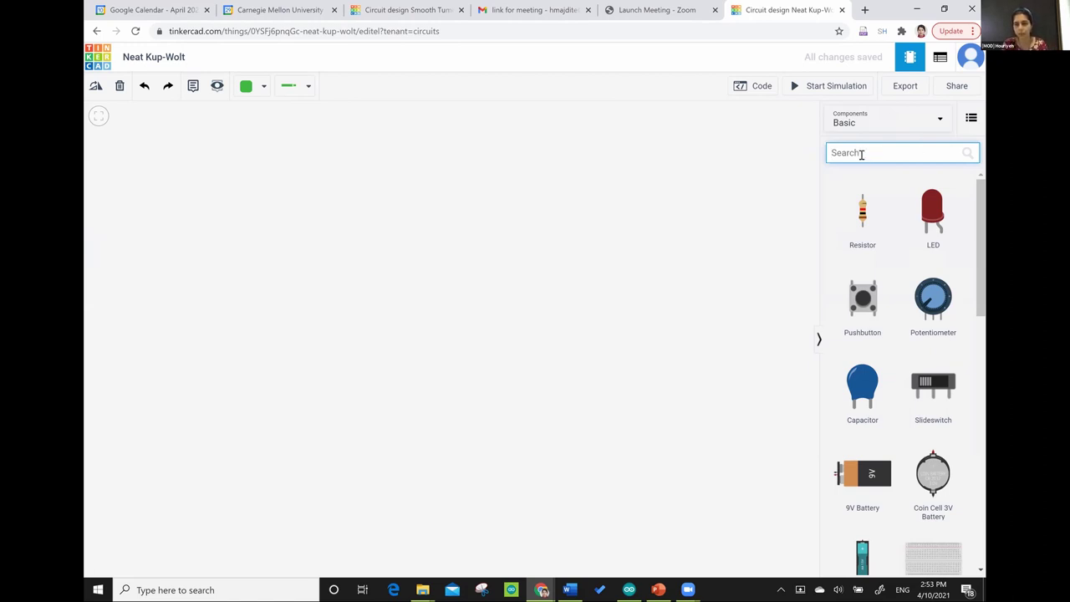
- Search for 'breadboard' and place a Breadboard Small on the left side of the canvas
{"action": "type", "text": "bread"}
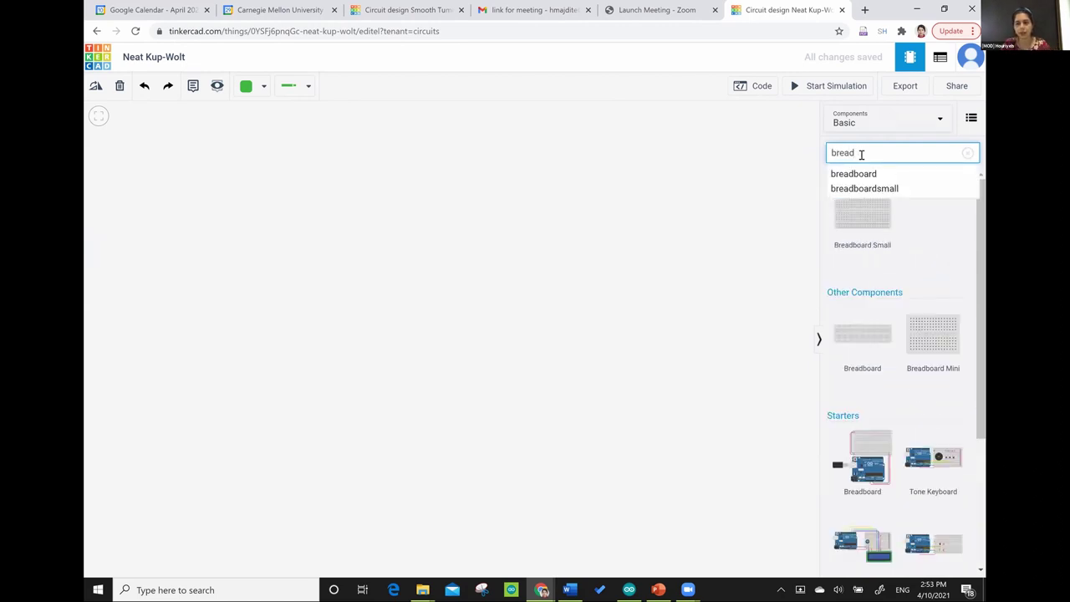
{"action": "left_click", "coordinate": [895, 188]}
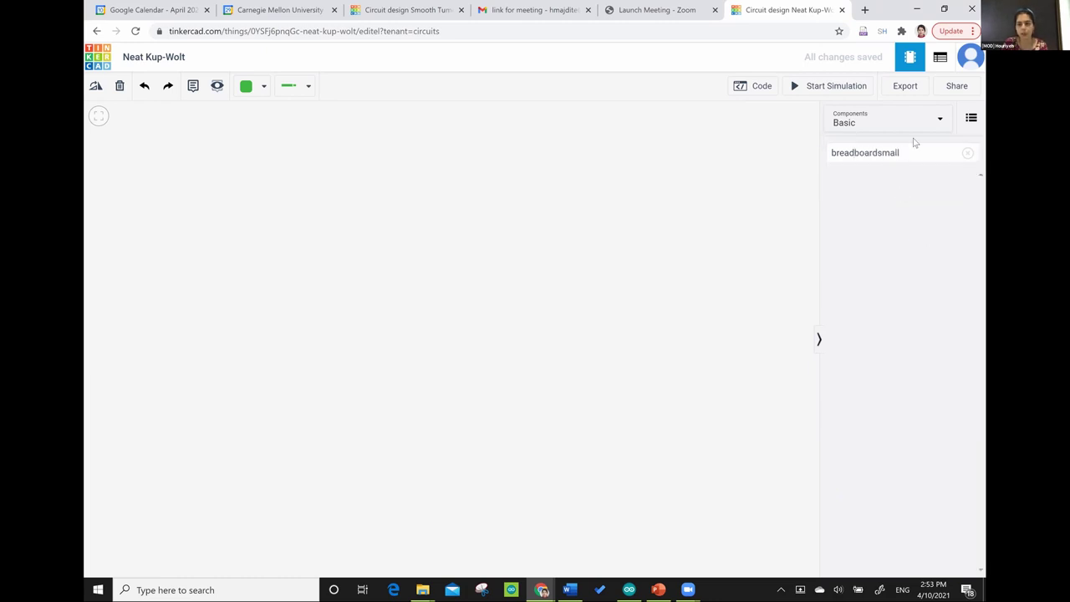
{"action": "left_click", "coordinate": [914, 153]}
{"action": "left_click", "coordinate": [909, 152]}
{"action": "key", "text": "BackSpace"}
{"action": "key", "text": "BackSpace"}
{"action": "key", "text": "BackSpace"}
{"action": "key", "text": "BackSpace"}
{"action": "key", "text": "BackSpace"}
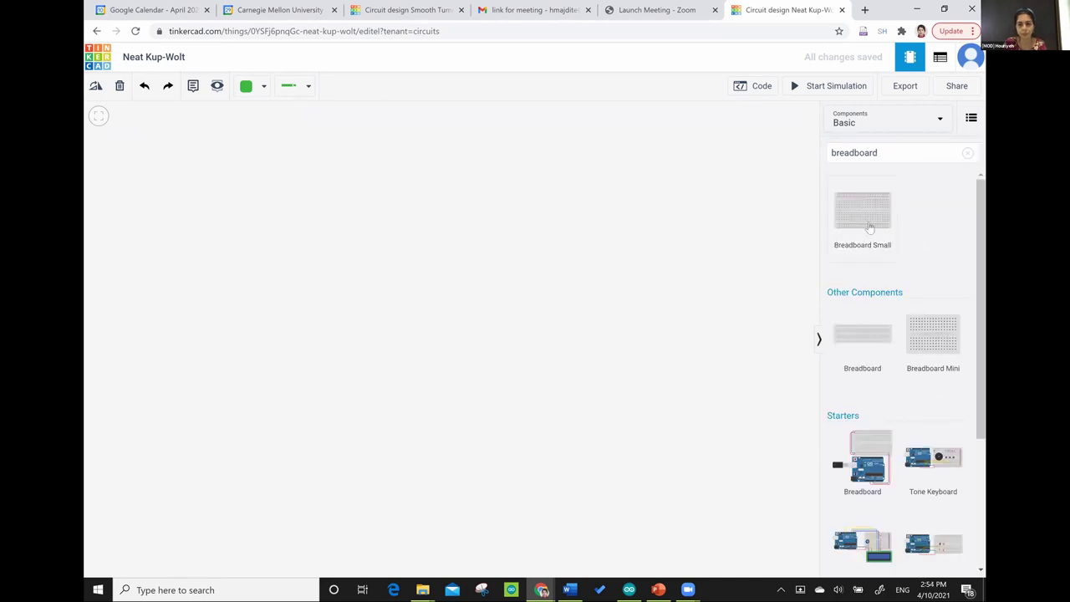
{"action": "left_click_drag", "start_coordinate": [868, 219], "coordinate": [764, 263]}
{"action": "left_click_drag", "start_coordinate": [256, 348], "coordinate": [280, 355]}
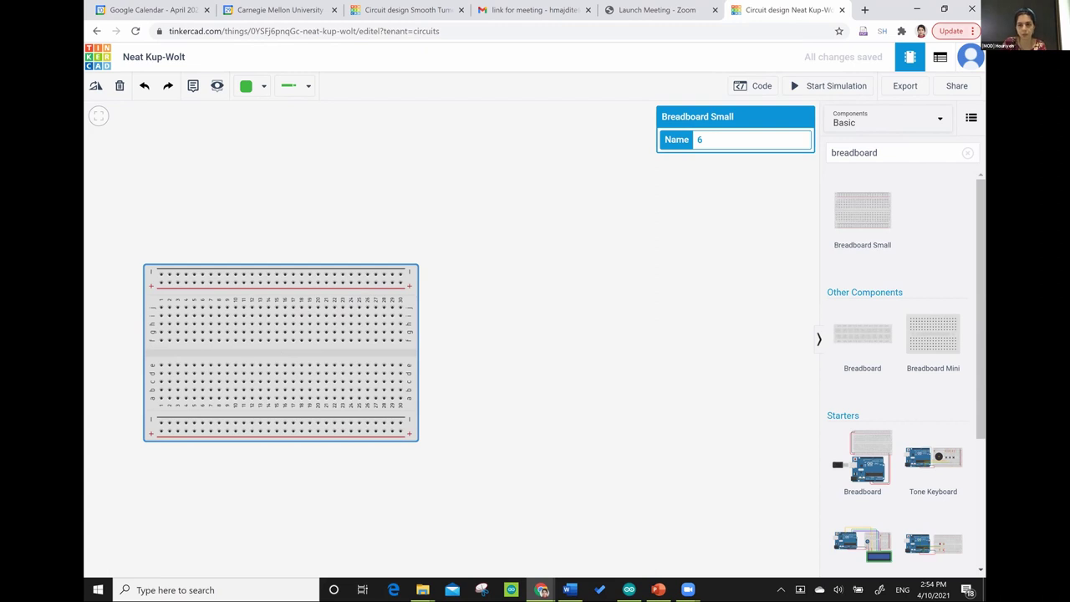
- Search 'arduino' and place an Arduino Uno R3 on the canvas
{"action": "double_click", "coordinate": [907, 152]}
{"action": "key", "text": "BackSpace"}
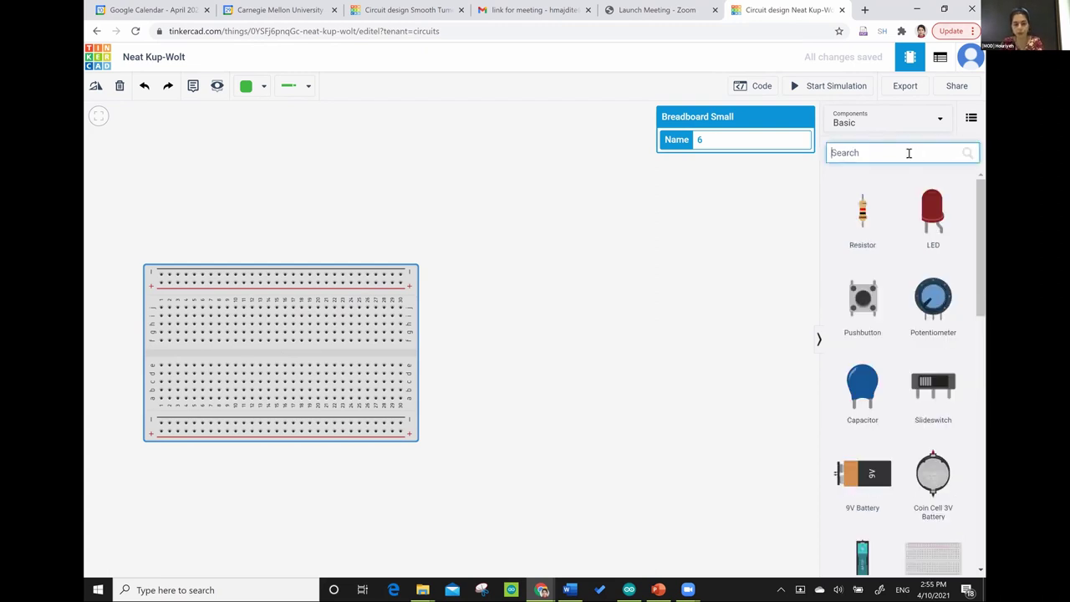
{"action": "type", "text": "arduino"}
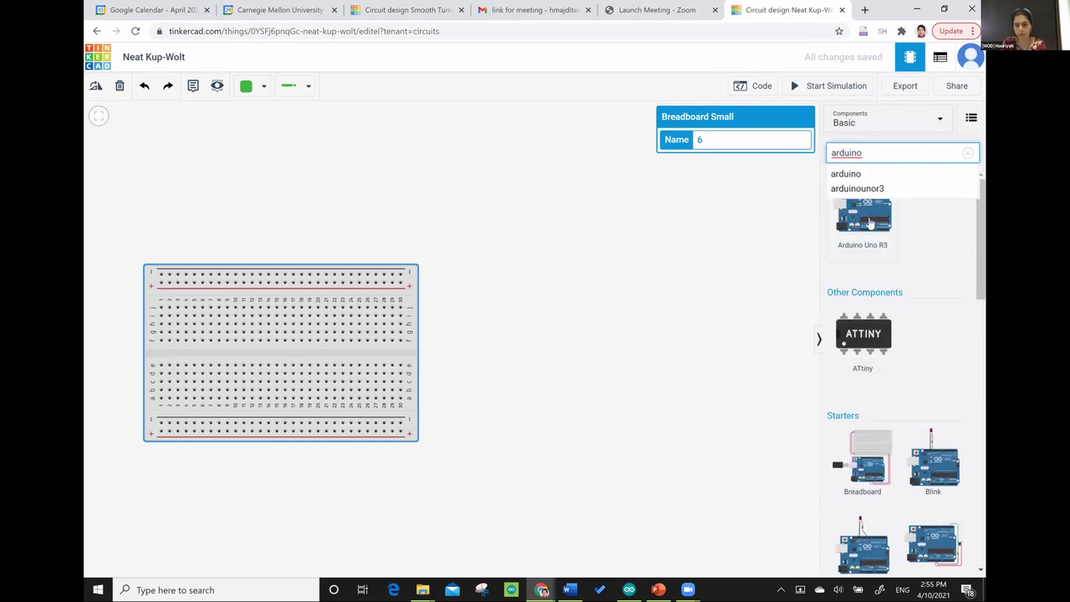
{"action": "left_click", "coordinate": [681, 474]}
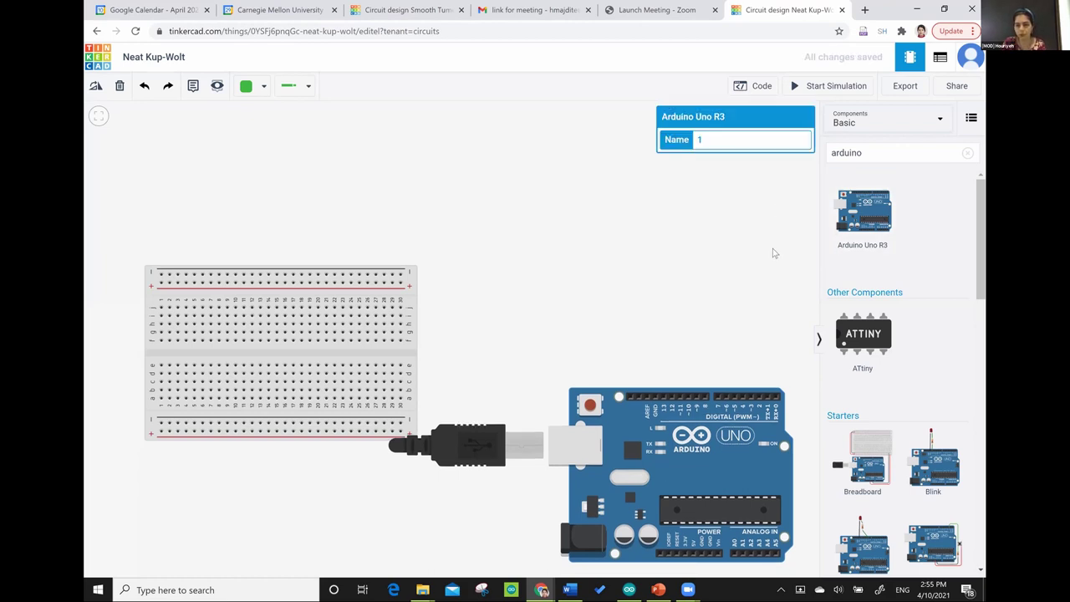
- Search 'motor' and place a DC Motor with encoder near the canvas top
{"action": "left_click", "coordinate": [967, 159]}
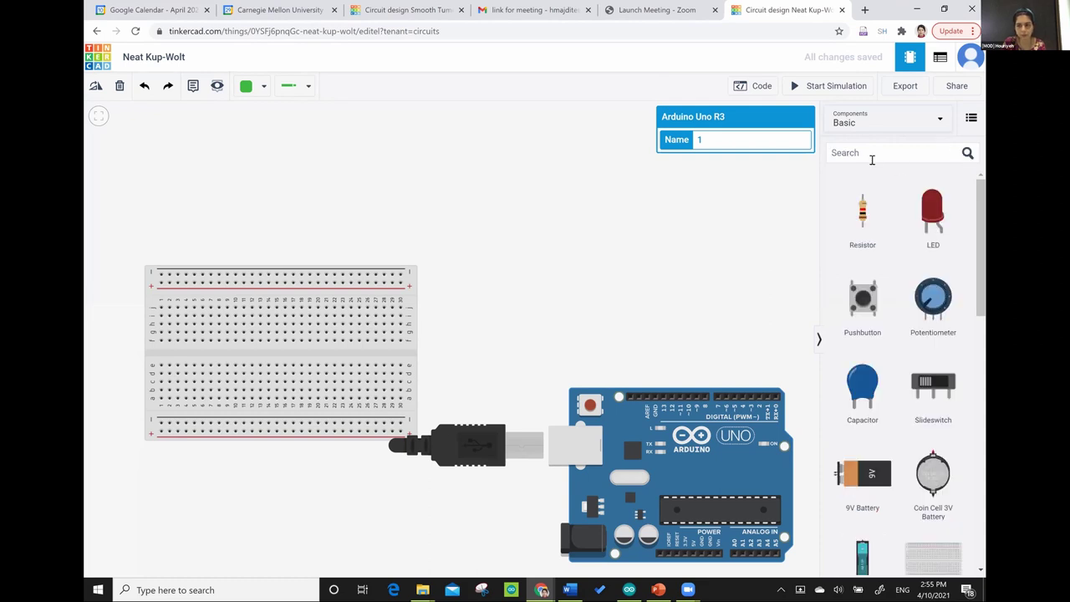
{"action": "left_click", "coordinate": [872, 156]}
{"action": "type", "text": "moto"}
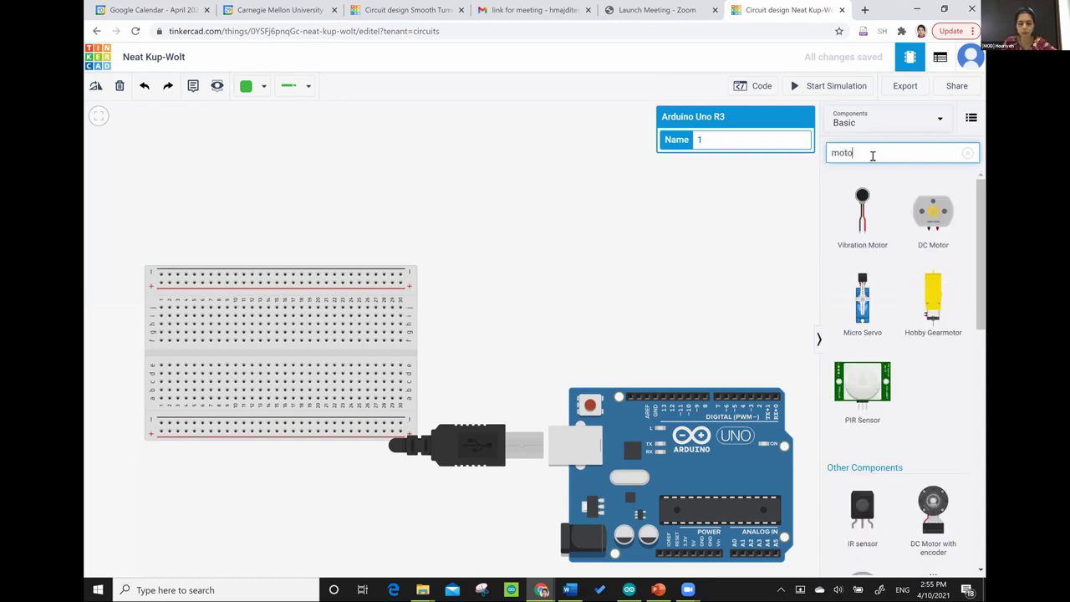
{"action": "type", "text": "r"}
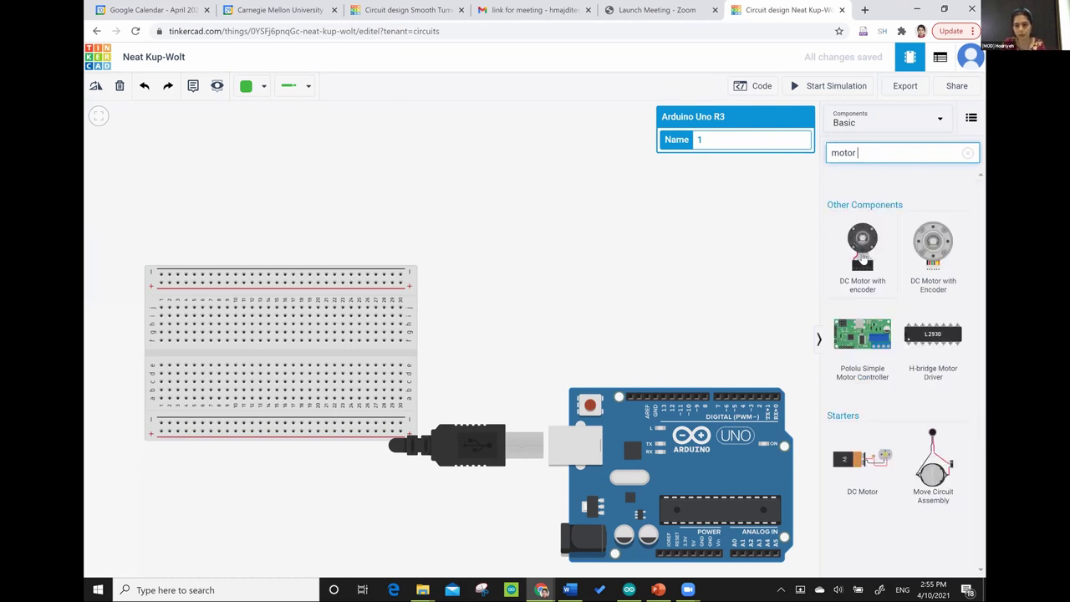
{"action": "left_click_drag", "start_coordinate": [862, 258], "coordinate": [767, 243]}
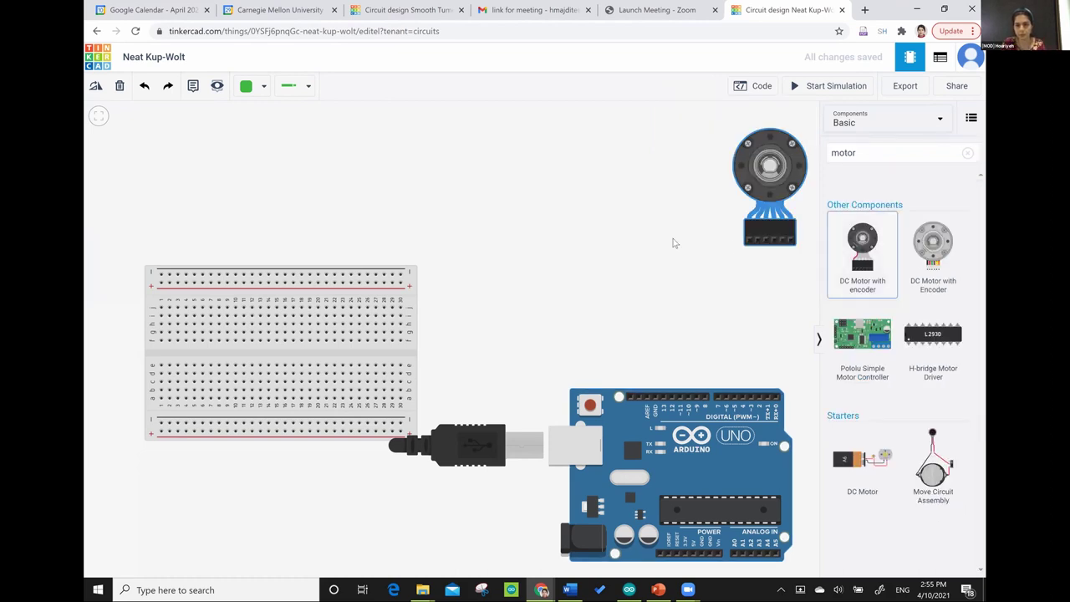
{"action": "left_click_drag", "start_coordinate": [634, 242], "coordinate": [588, 243]}
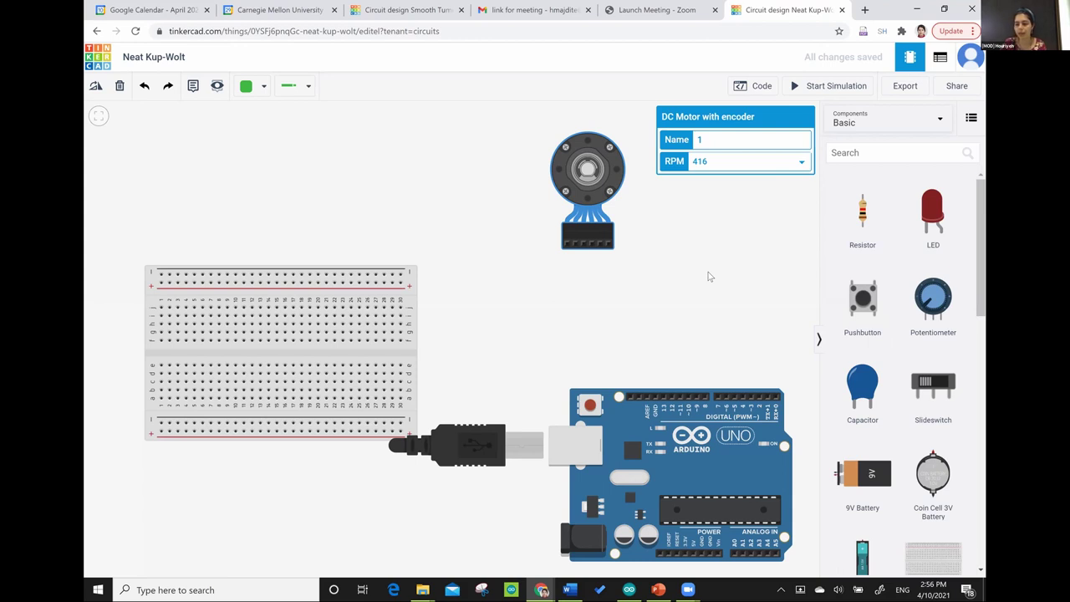
- Search '9v' and place a 9V battery below the breadboard
{"action": "left_click", "coordinate": [896, 153]}
{"action": "type", "text": "9v"}
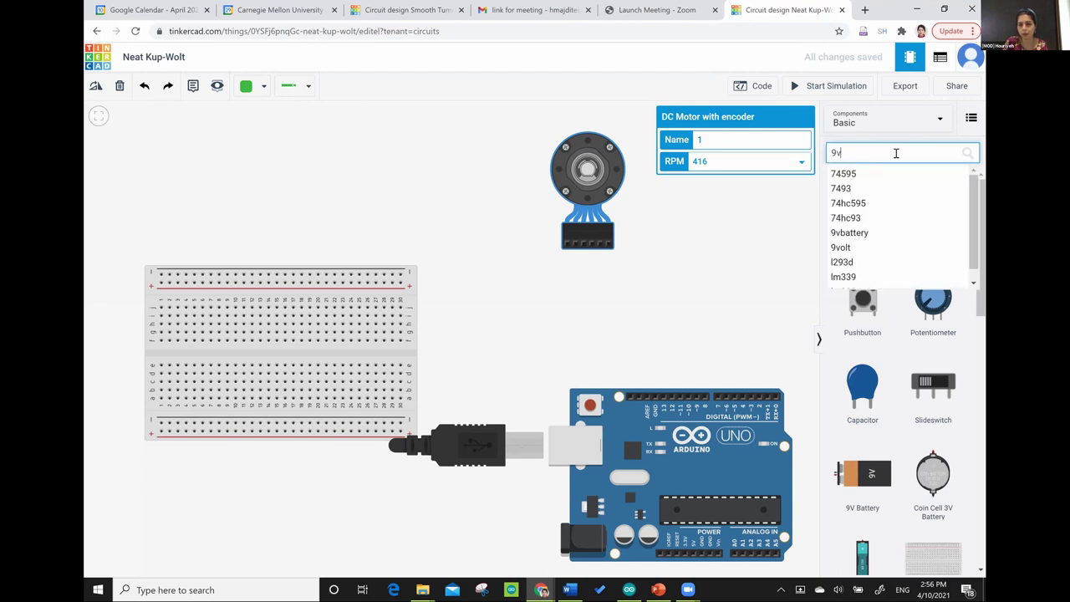
{"action": "key", "text": "Return"}
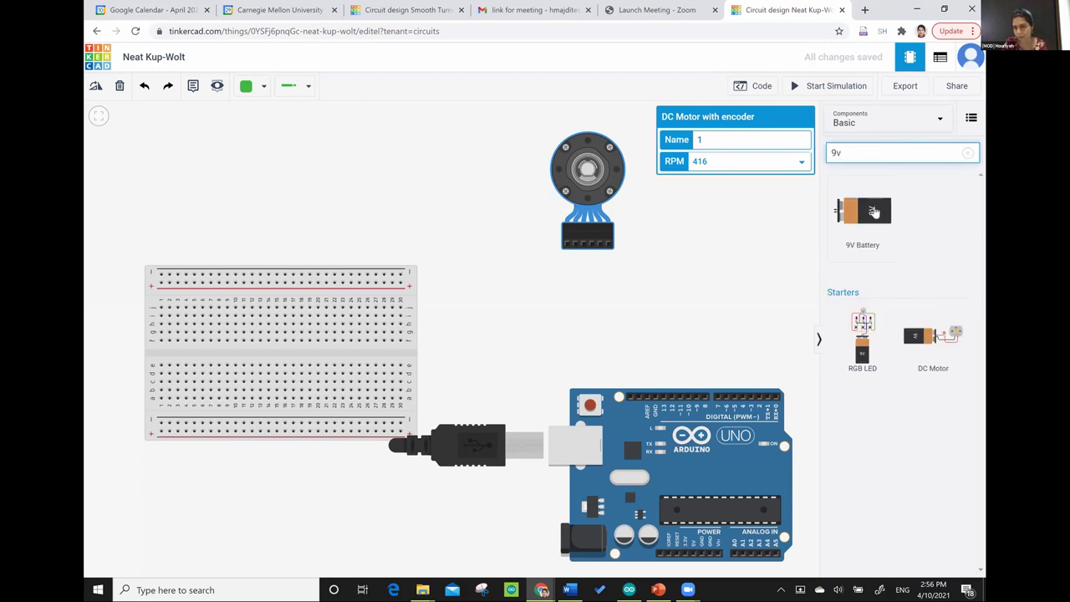
{"action": "left_click_drag", "start_coordinate": [873, 213], "coordinate": [581, 302]}
{"action": "left_click_drag", "start_coordinate": [216, 513], "coordinate": [219, 522]}
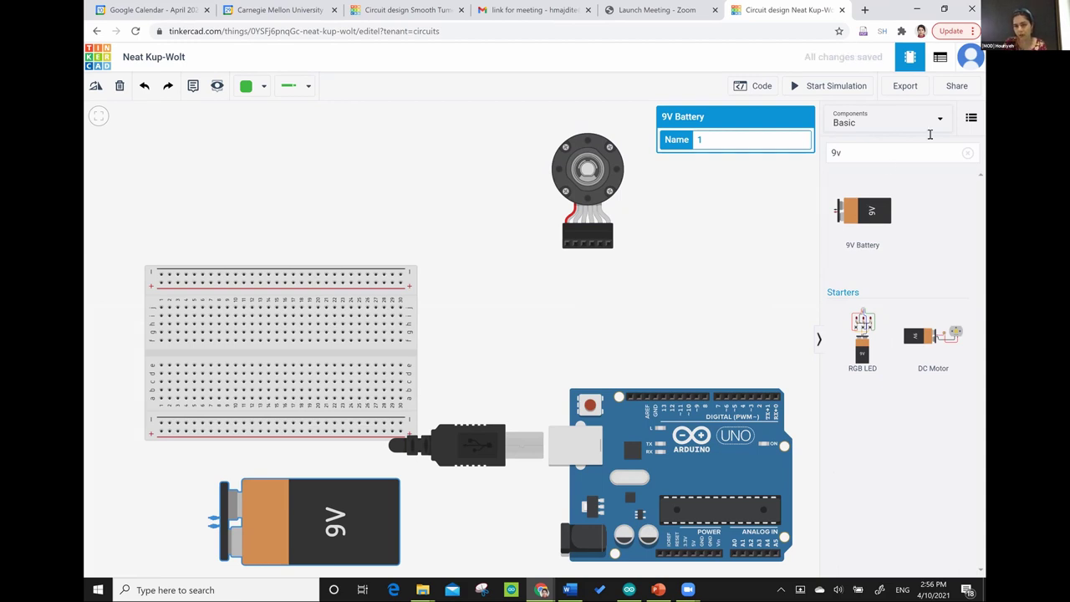
- Search 'ir se' and place an IR sensor near the top of the canvas
{"action": "left_click", "coordinate": [896, 153]}
{"action": "key", "text": "BackSpace"}
{"action": "key", "text": "BackSpace"}
{"action": "type", "text": "ir se"}
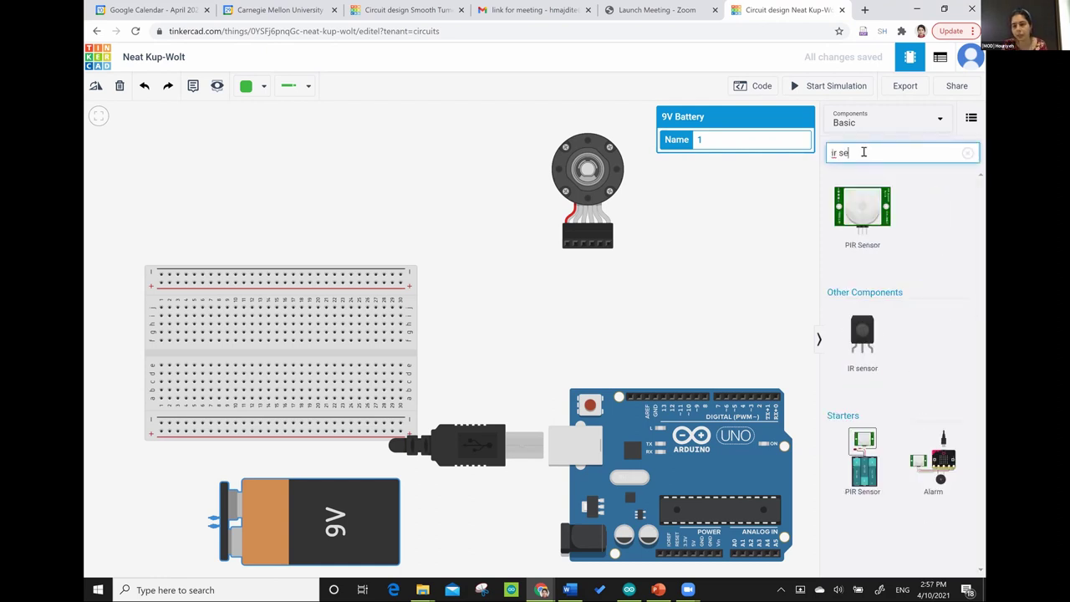
{"action": "left_click", "coordinate": [864, 337]}
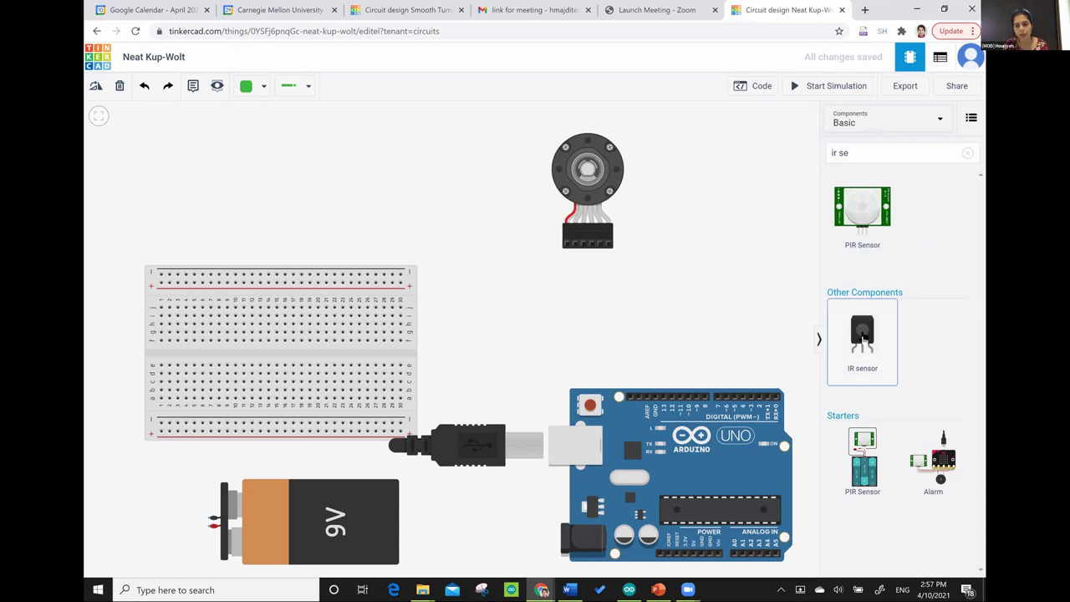
{"action": "left_click_drag", "start_coordinate": [863, 338], "coordinate": [370, 177]}
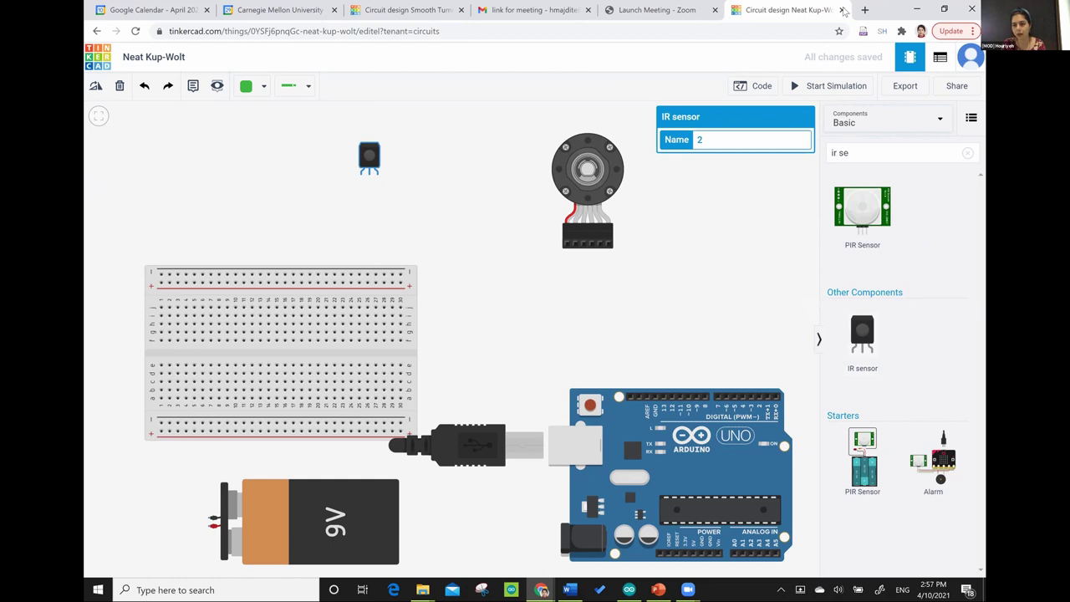
- Search 'h-b' and drop the L293D H-bridge Motor Driver above the breadboard
{"action": "left_click", "coordinate": [967, 153]}
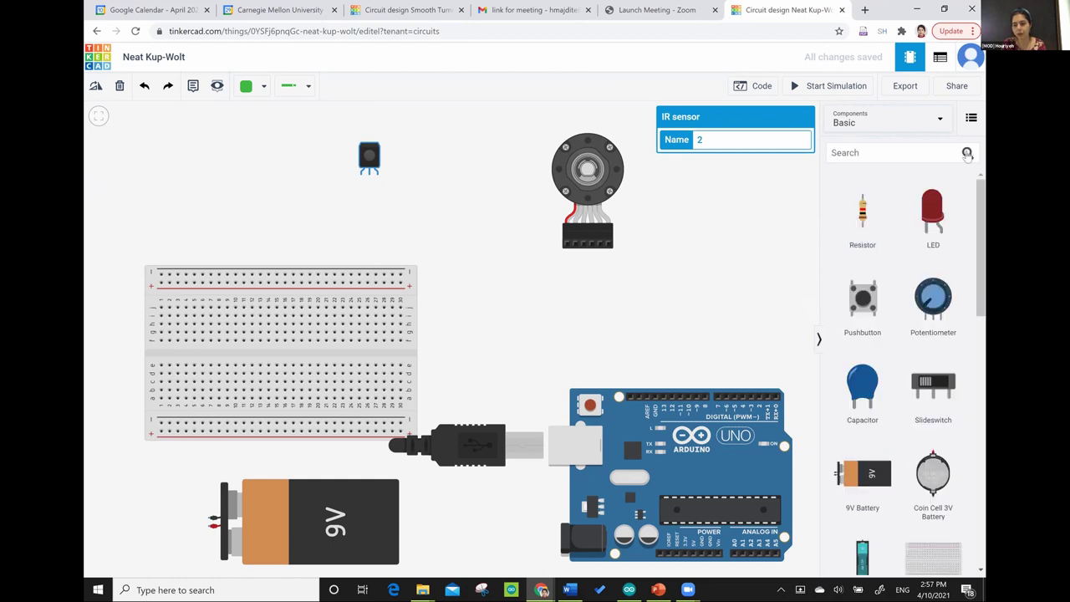
{"action": "left_click", "coordinate": [901, 156]}
{"action": "type", "text": "h-b"}
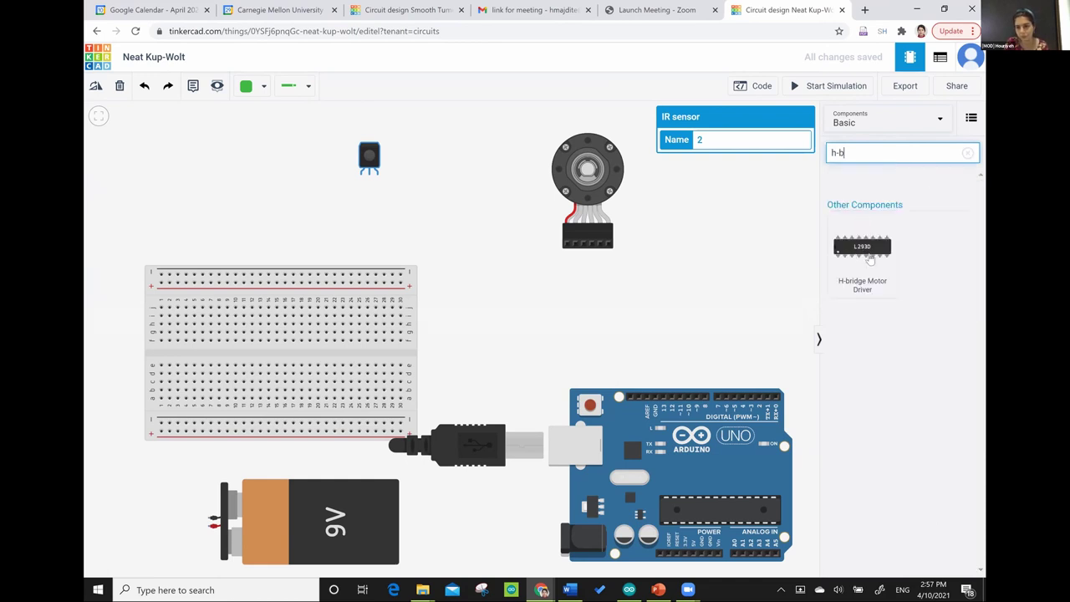
{"action": "left_click", "coordinate": [868, 259]}
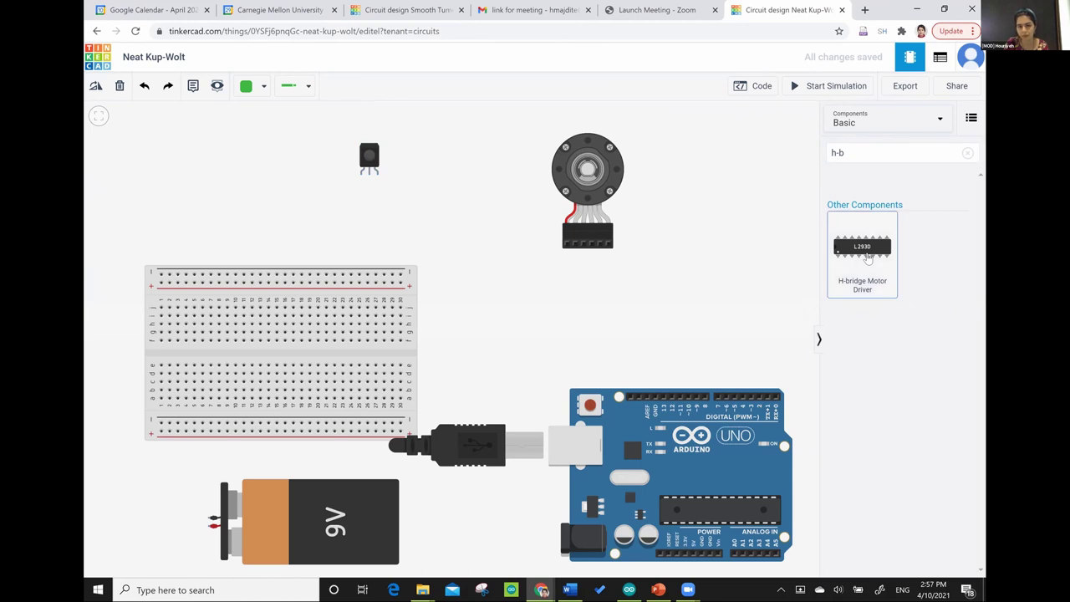
{"action": "left_click", "coordinate": [455, 215]}
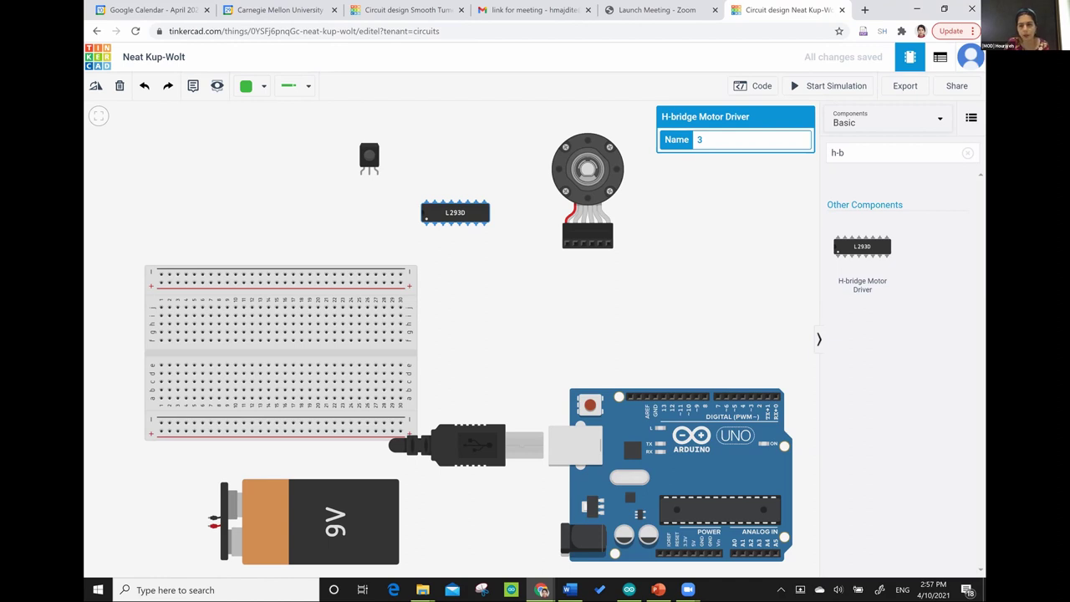
{"action": "left_click", "coordinate": [965, 155]}
- Search 'pol' and place a Polarized Capacitor left of the IR sensor
{"action": "left_click", "coordinate": [895, 152]}
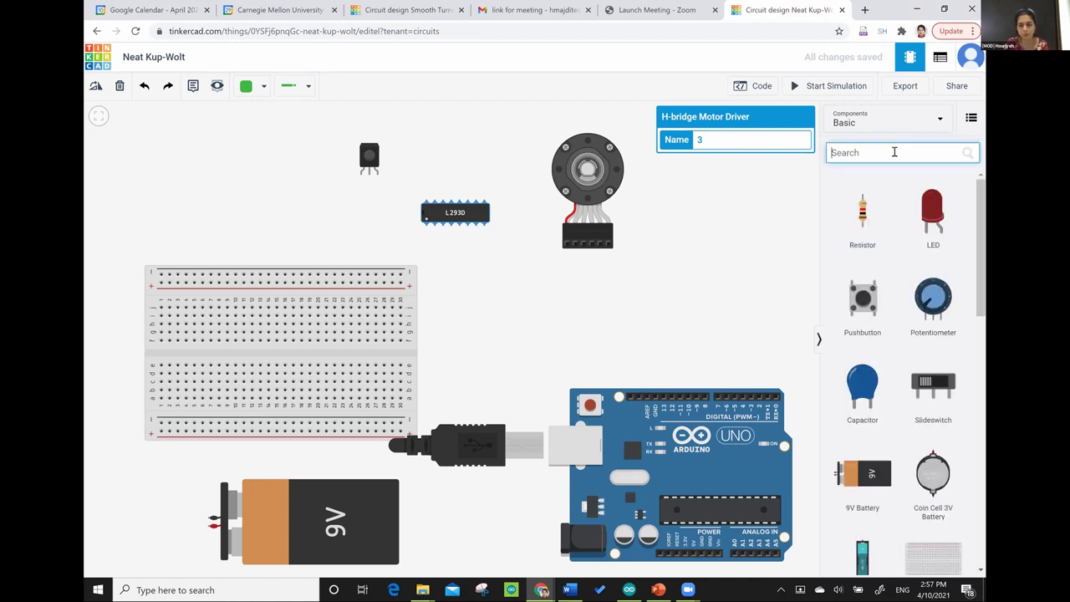
{"action": "type", "text": "pol"}
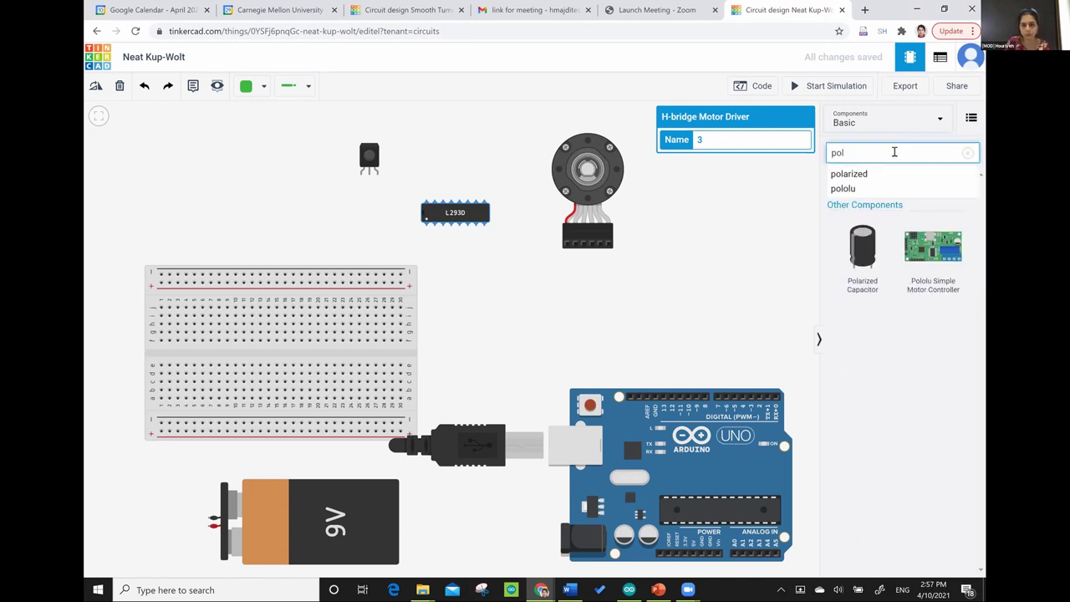
{"action": "left_click_drag", "start_coordinate": [861, 259], "coordinate": [377, 159]}
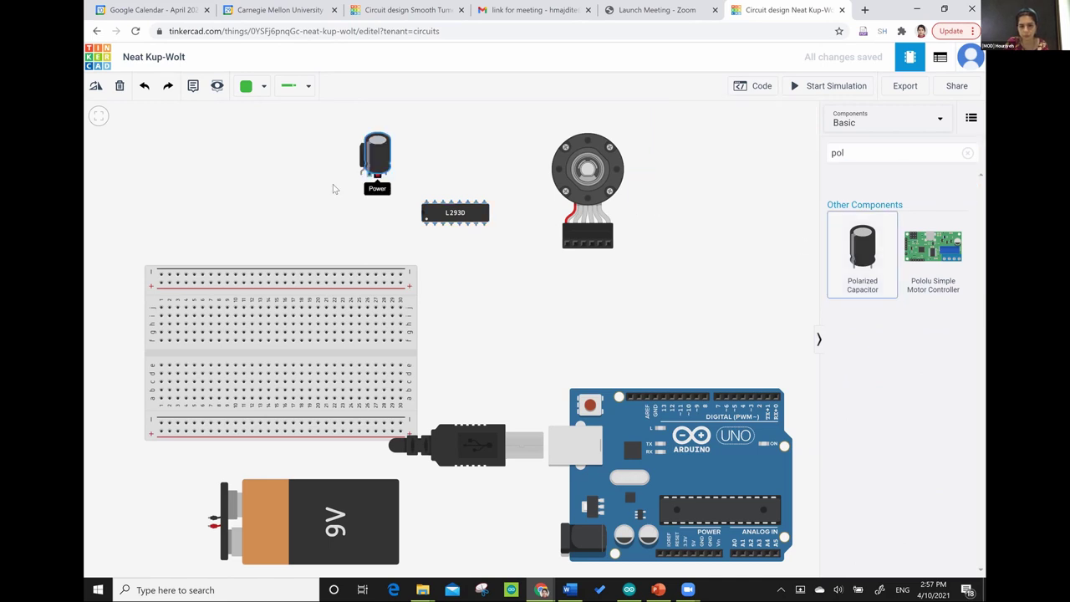
{"action": "left_click_drag", "start_coordinate": [333, 189], "coordinate": [299, 192]}
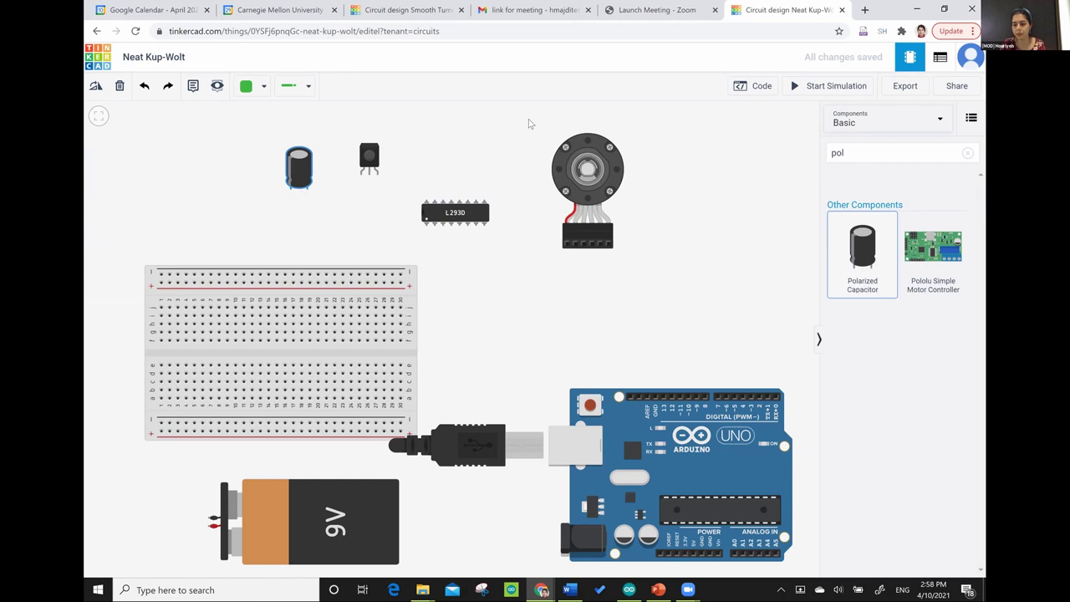
- Clear the search and look up 'slid' in the components panel
{"action": "left_click", "coordinate": [968, 153]}
{"action": "left_click", "coordinate": [867, 152]}
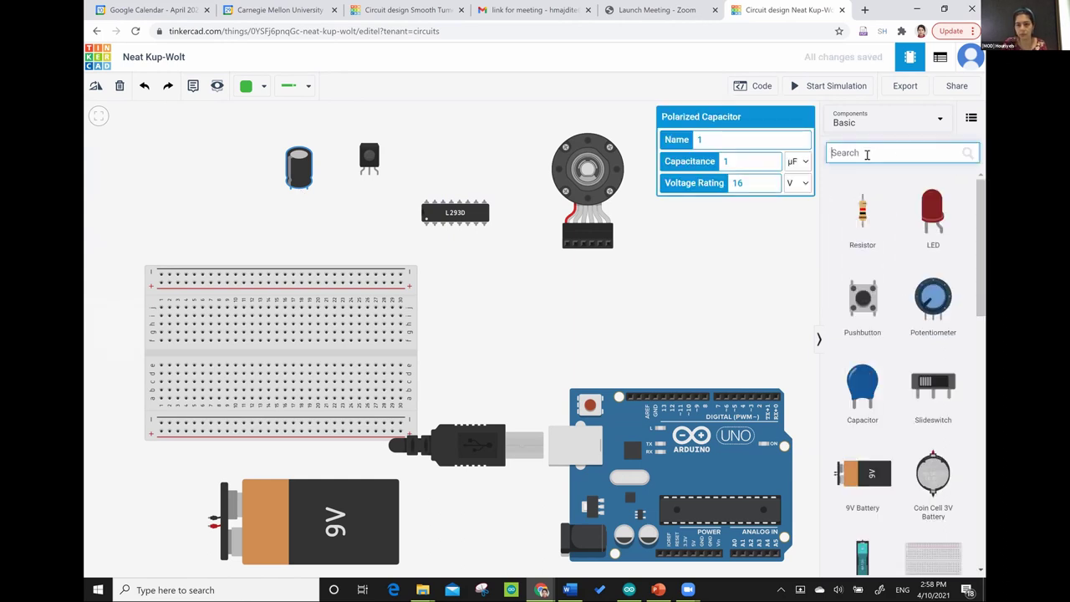
{"action": "type", "text": "sli"}
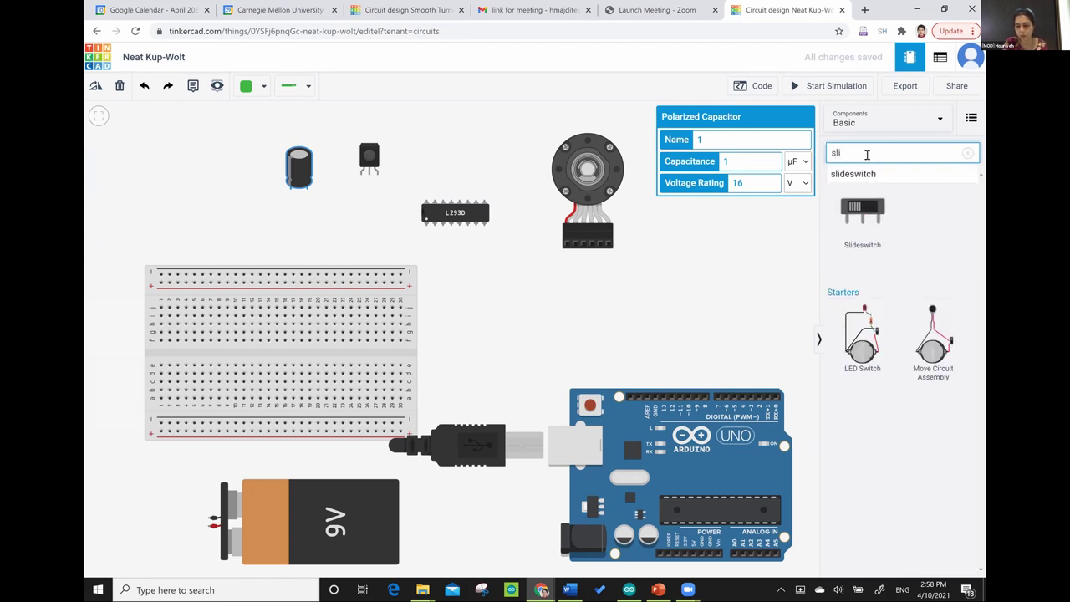
{"action": "type", "text": "d"}
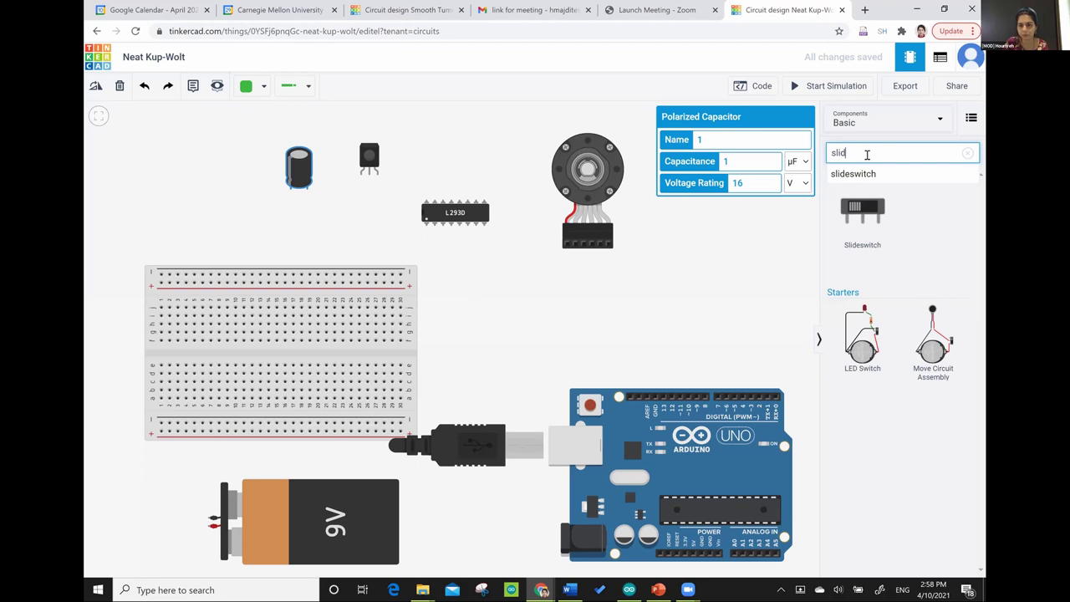
- Drag the Slideswitch from the search results to the canvas top-left
{"action": "left_click", "coordinate": [858, 222]}
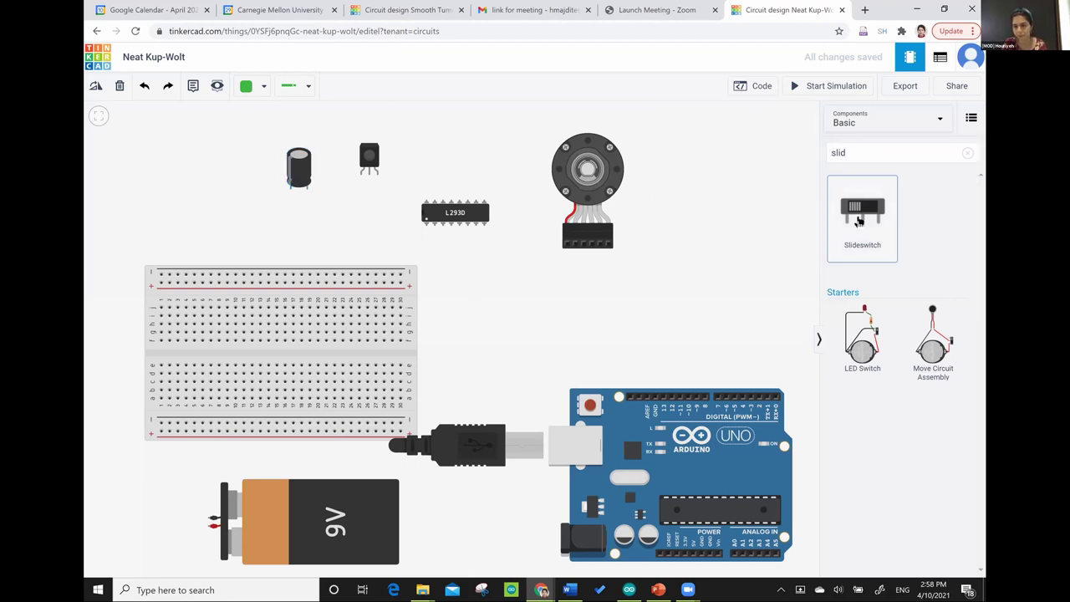
{"action": "left_click_drag", "start_coordinate": [859, 221], "coordinate": [195, 168]}
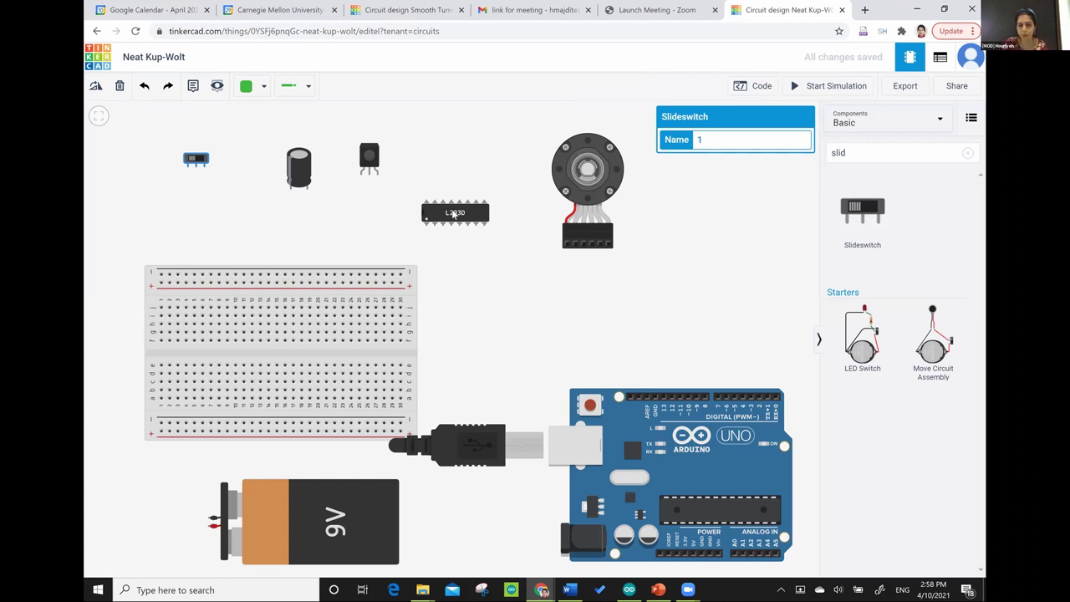
- Drag the L293D chip onto the breadboard so it straddles the centre channel
{"action": "left_click", "coordinate": [454, 214]}
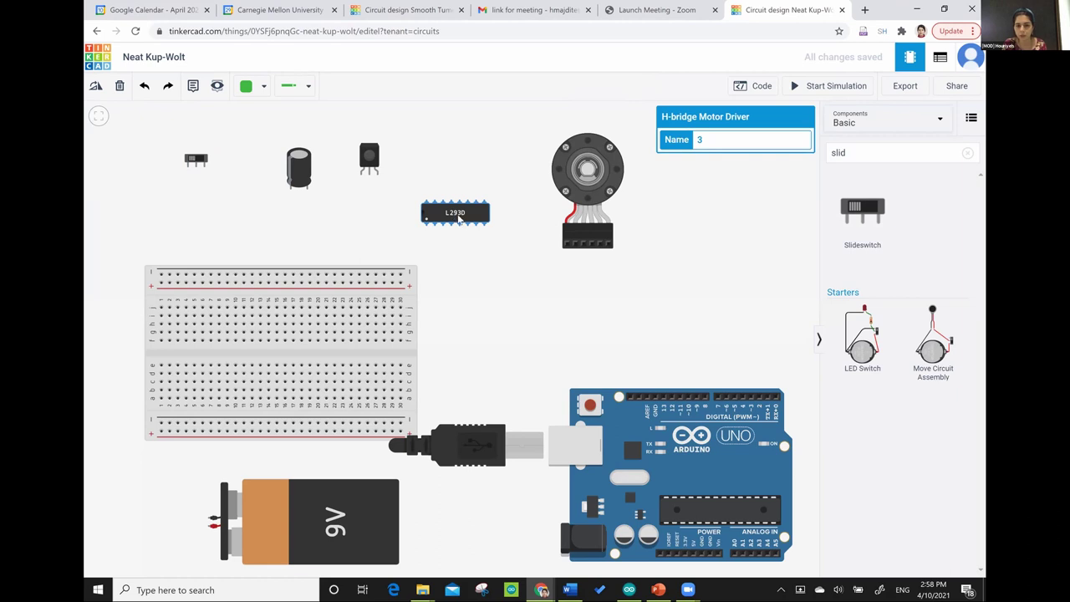
{"action": "left_click_drag", "start_coordinate": [452, 221], "coordinate": [269, 359]}
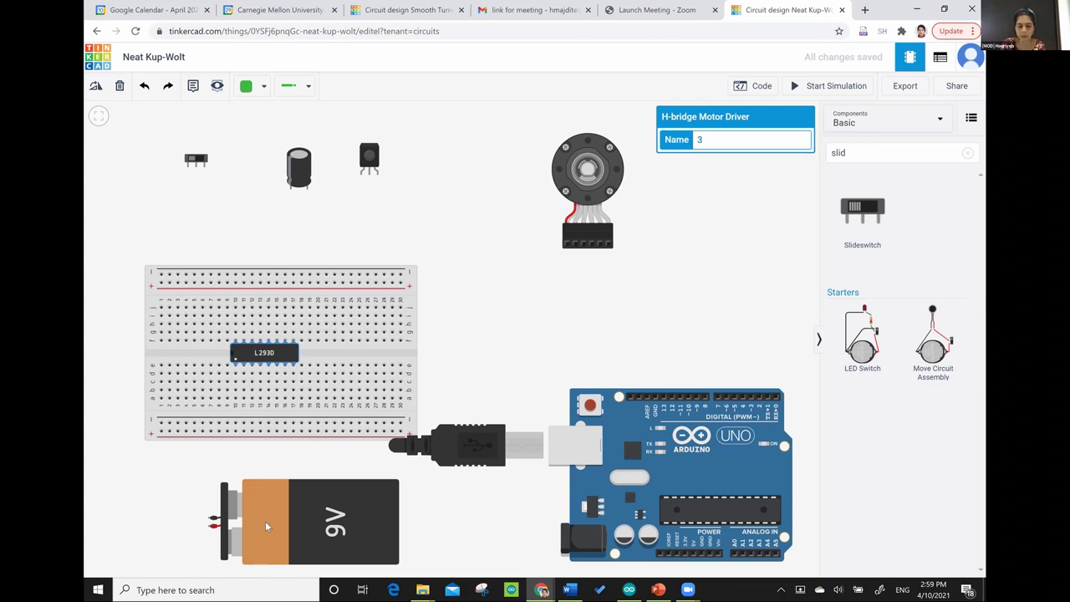
- Wire the battery's negative terminal to the breadboard's right end and positive to hole a1
{"action": "left_click", "coordinate": [208, 519]}
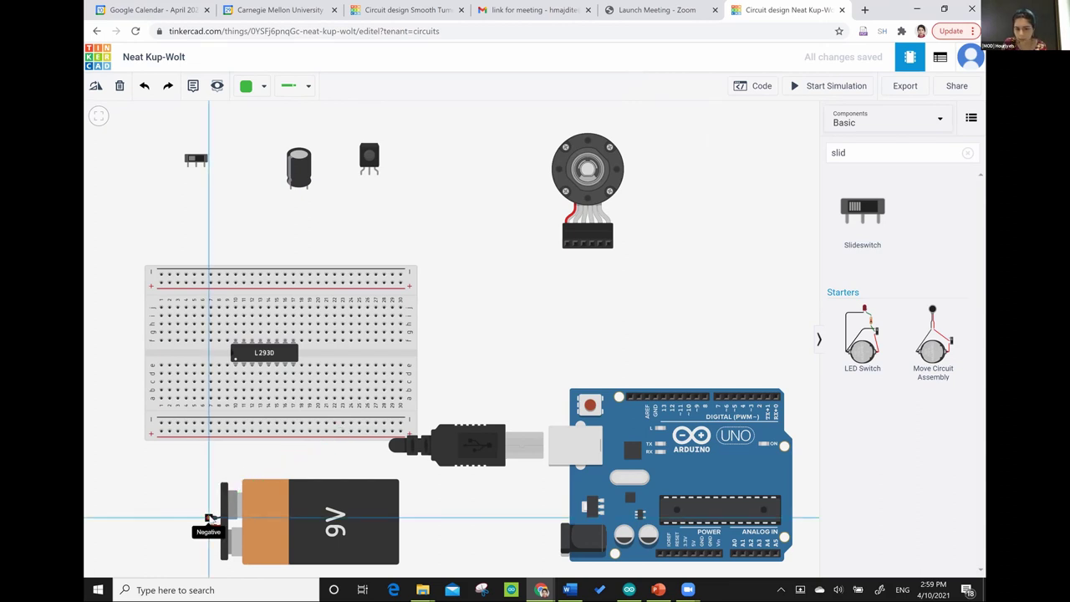
{"action": "left_click", "coordinate": [192, 480]}
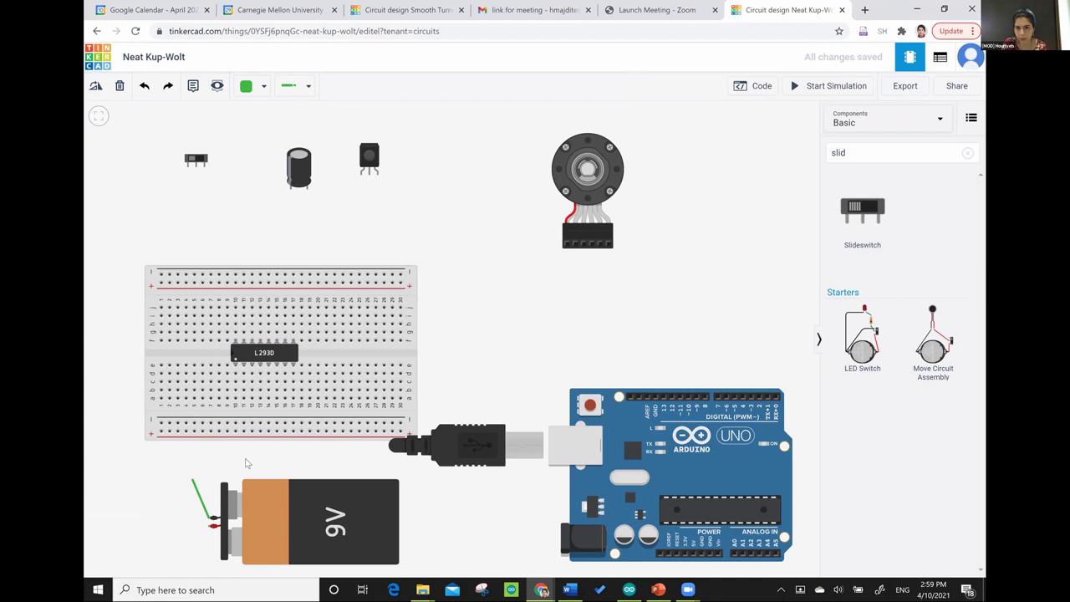
{"action": "left_click", "coordinate": [343, 408]}
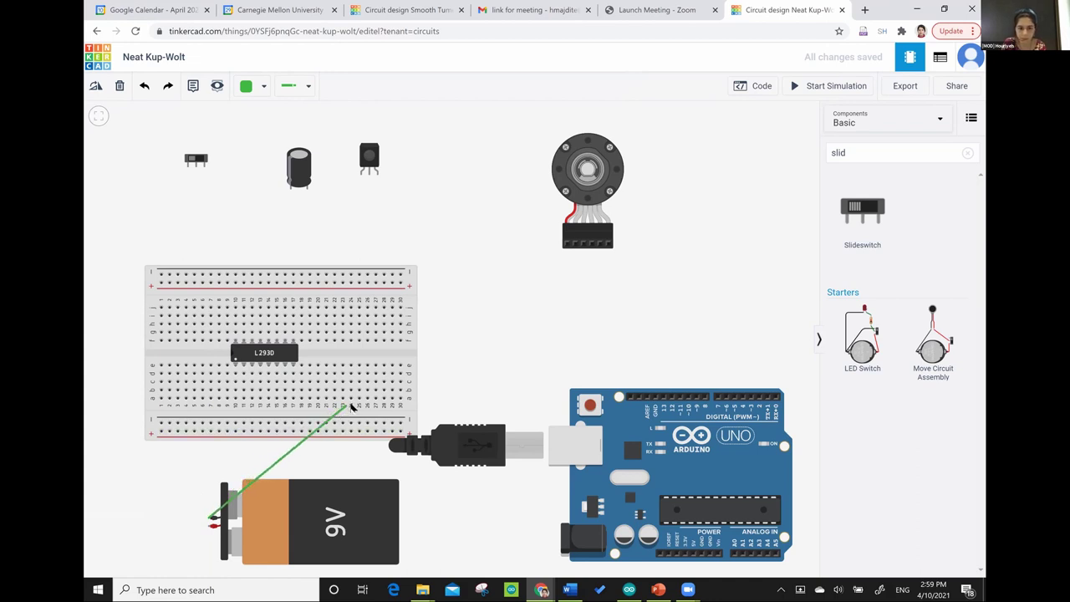
{"action": "left_click", "coordinate": [400, 399]}
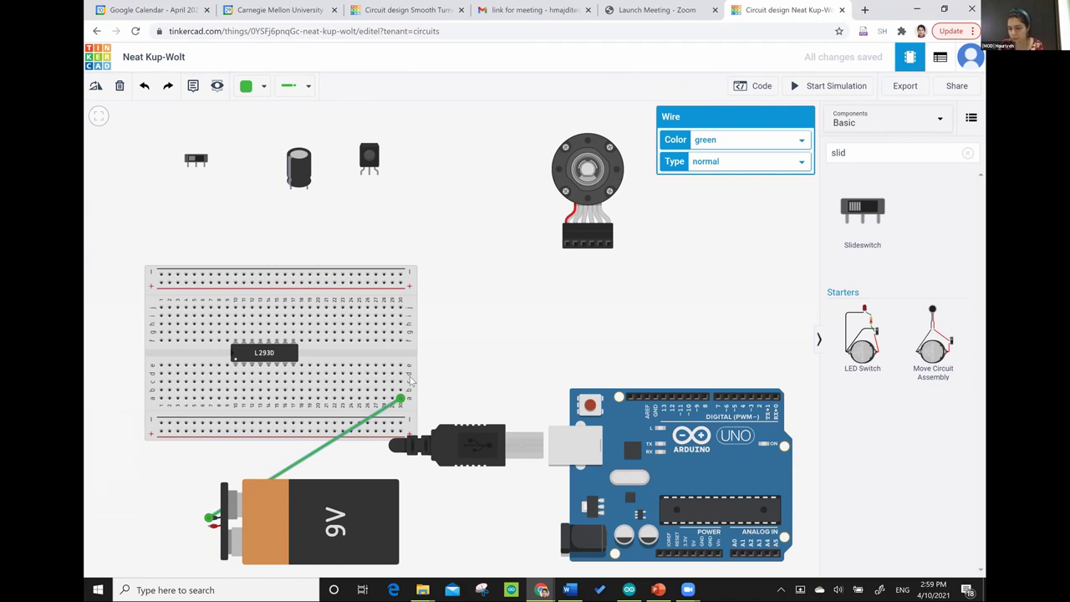
{"action": "left_click", "coordinate": [209, 525]}
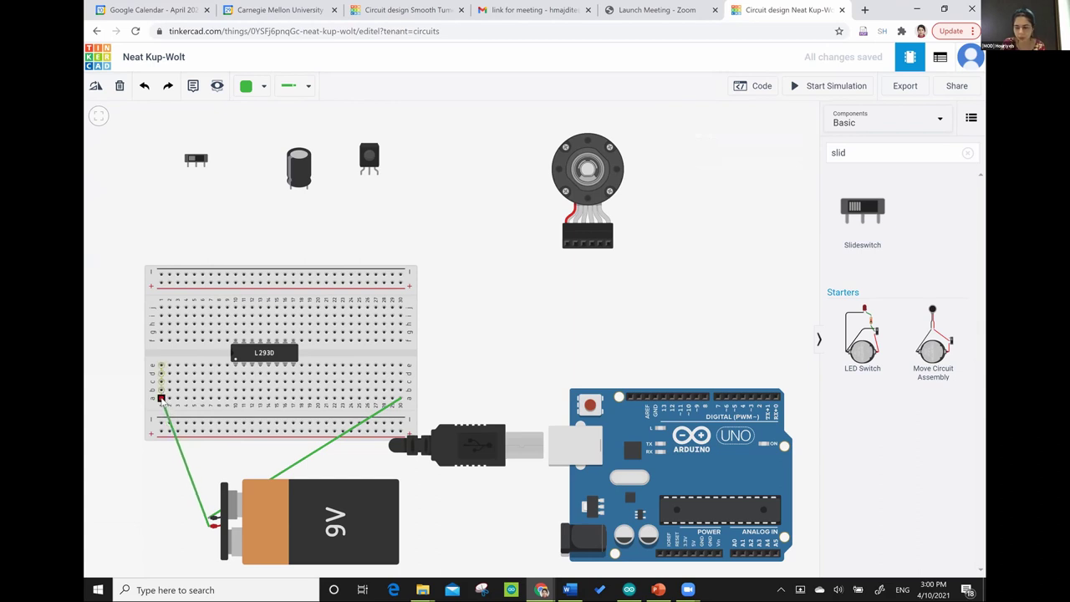
{"action": "left_click", "coordinate": [162, 399]}
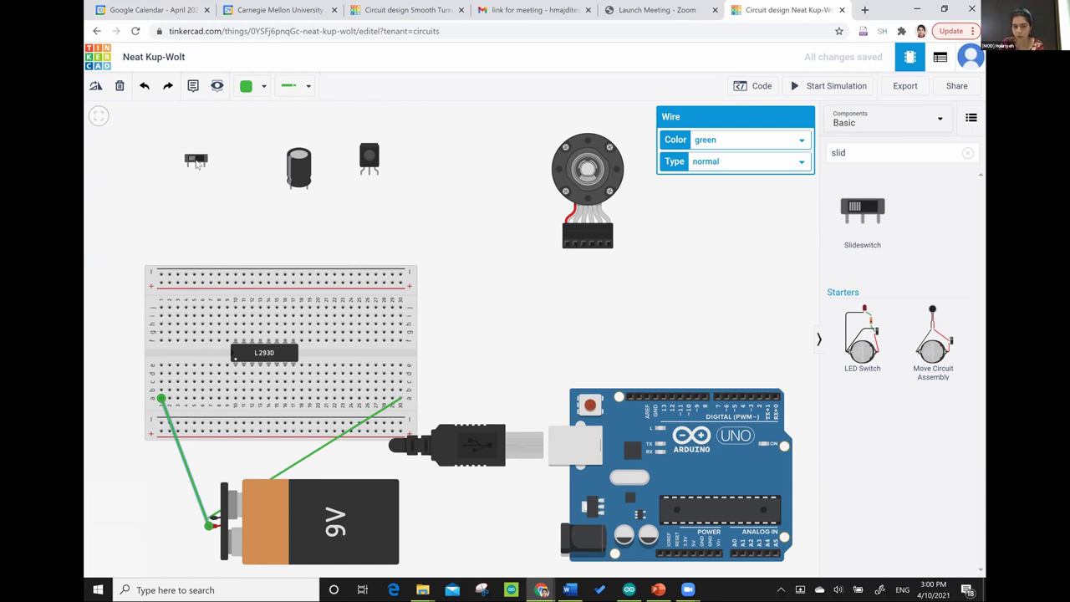
- Wire the slide switch's Common terminal and Terminal 1 to holes at the breadboard's left end
{"action": "left_click", "coordinate": [196, 167]}
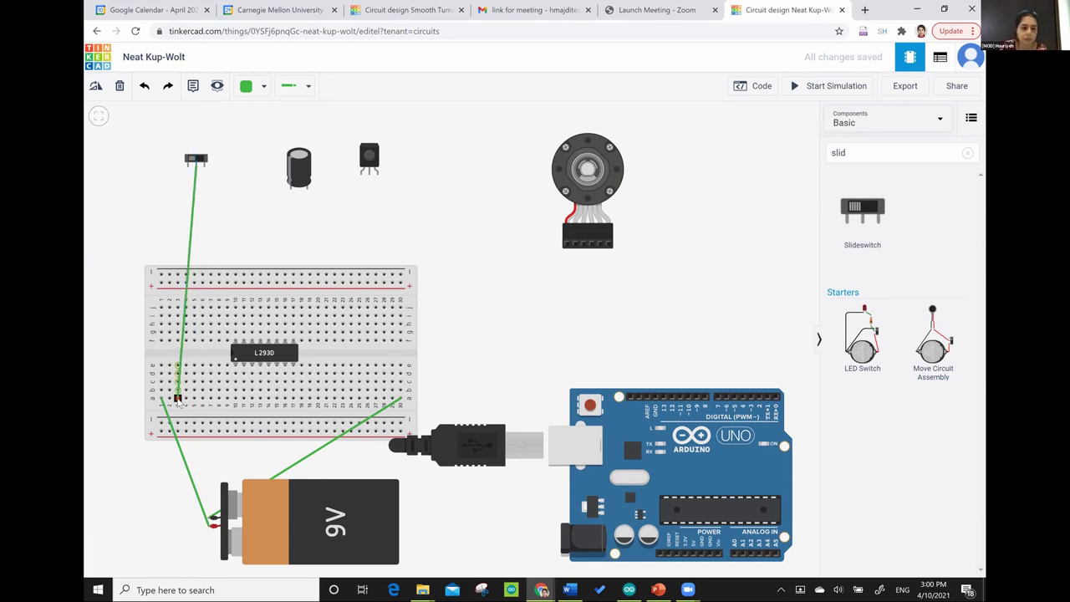
{"action": "left_click", "coordinate": [178, 399]}
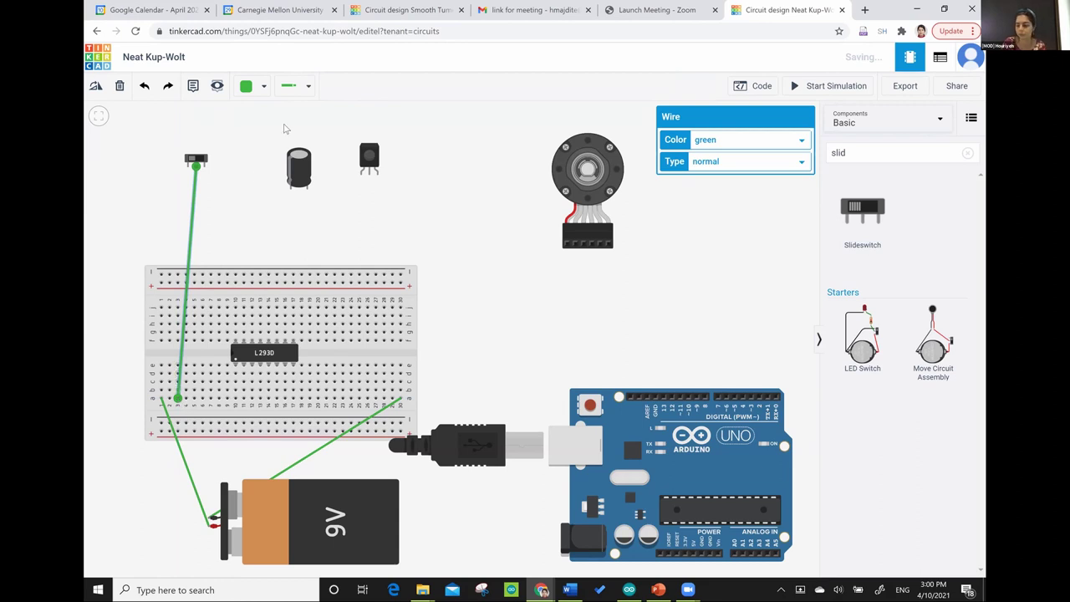
{"action": "left_click", "coordinate": [189, 167]}
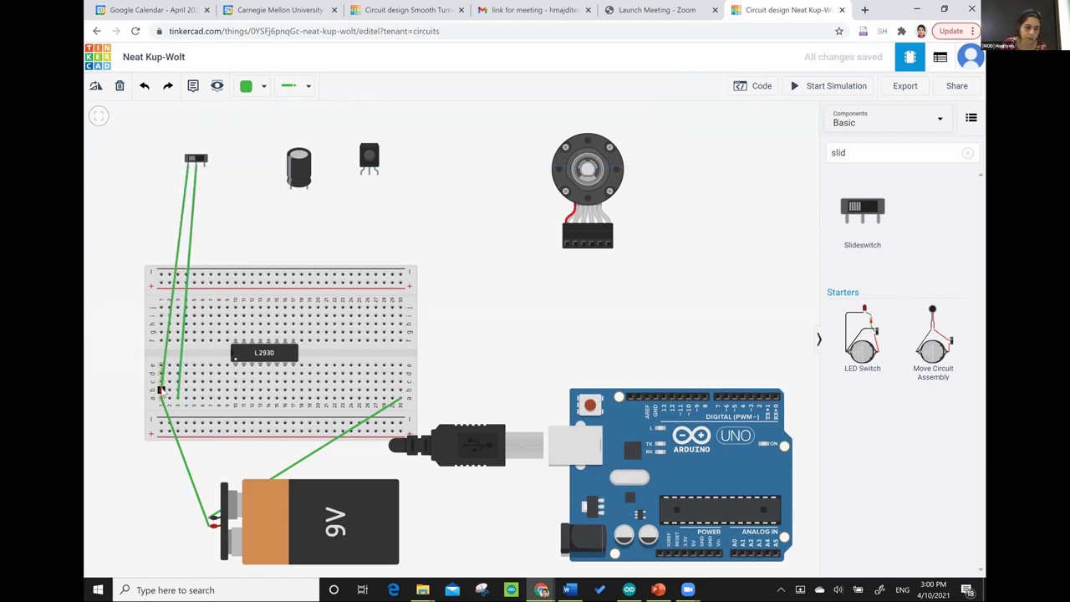
{"action": "left_click", "coordinate": [160, 389]}
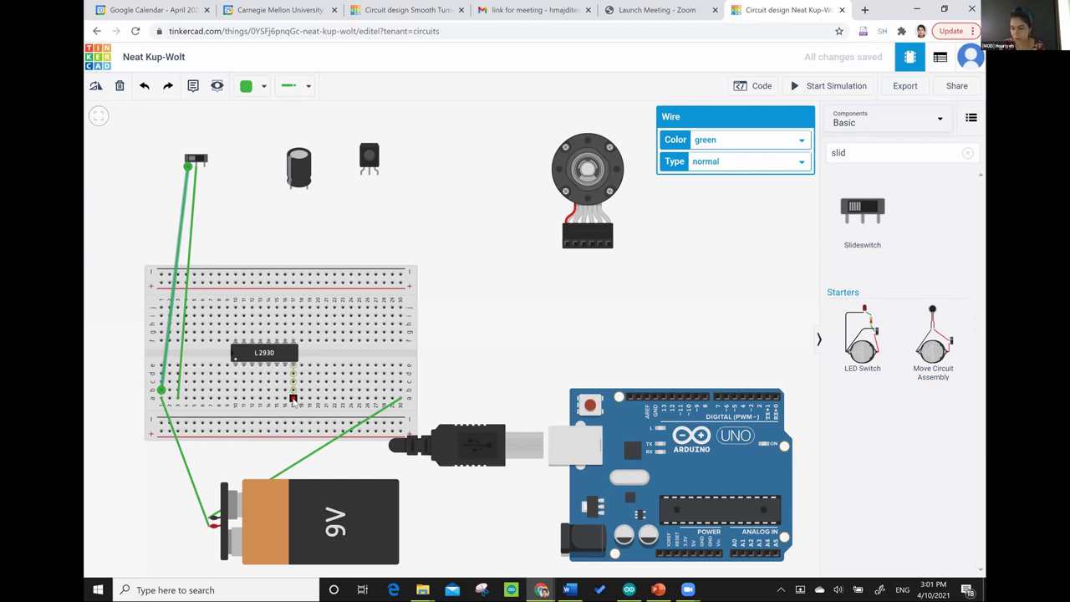
- Wire the L293D pin column to the switch's column, then wire that column to the Arduino Vin pin
{"action": "left_click", "coordinate": [292, 398]}
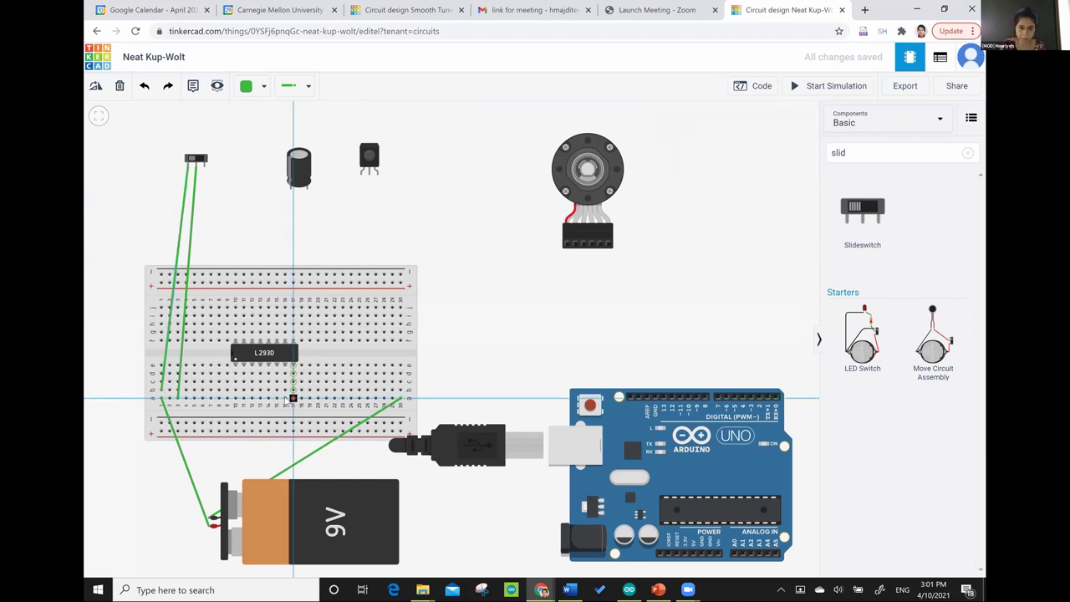
{"action": "left_click", "coordinate": [255, 395]}
{"action": "left_click_drag", "start_coordinate": [255, 396], "coordinate": [178, 391]}
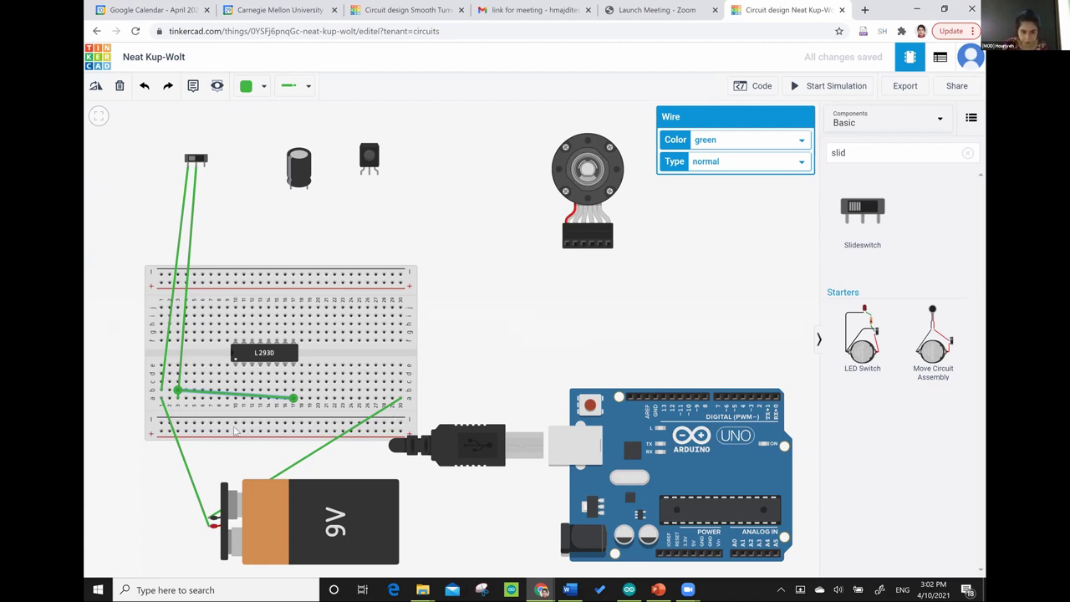
{"action": "left_click", "coordinate": [175, 384]}
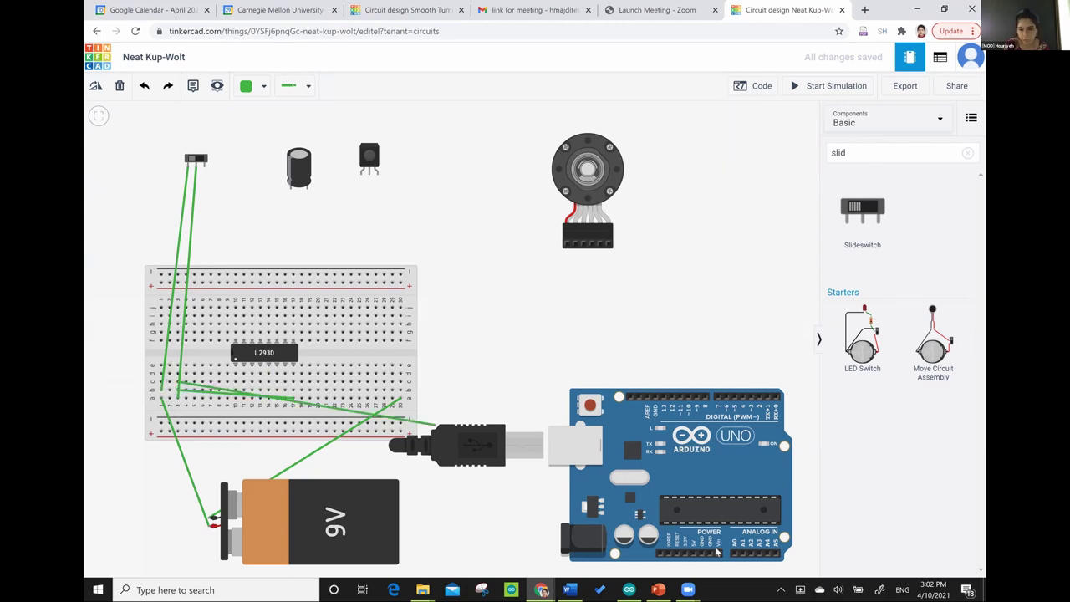
{"action": "left_click", "coordinate": [718, 554]}
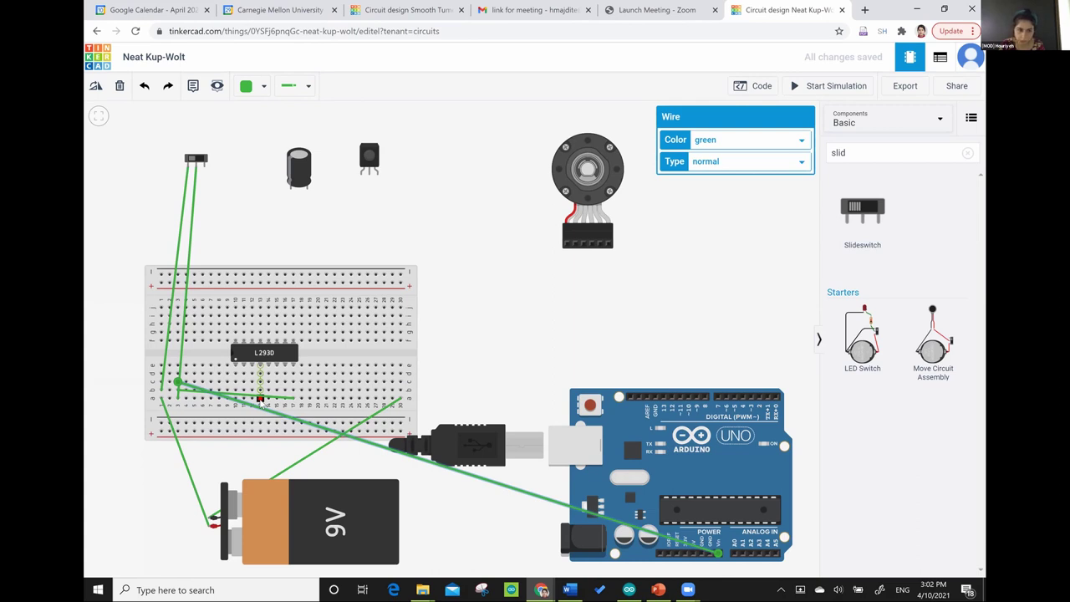
- Wire an L293D pin to the battery's negative column and that column to Arduino GND. Also wire the chip's upper side to the Arduino power header
{"action": "left_click", "coordinate": [260, 399]}
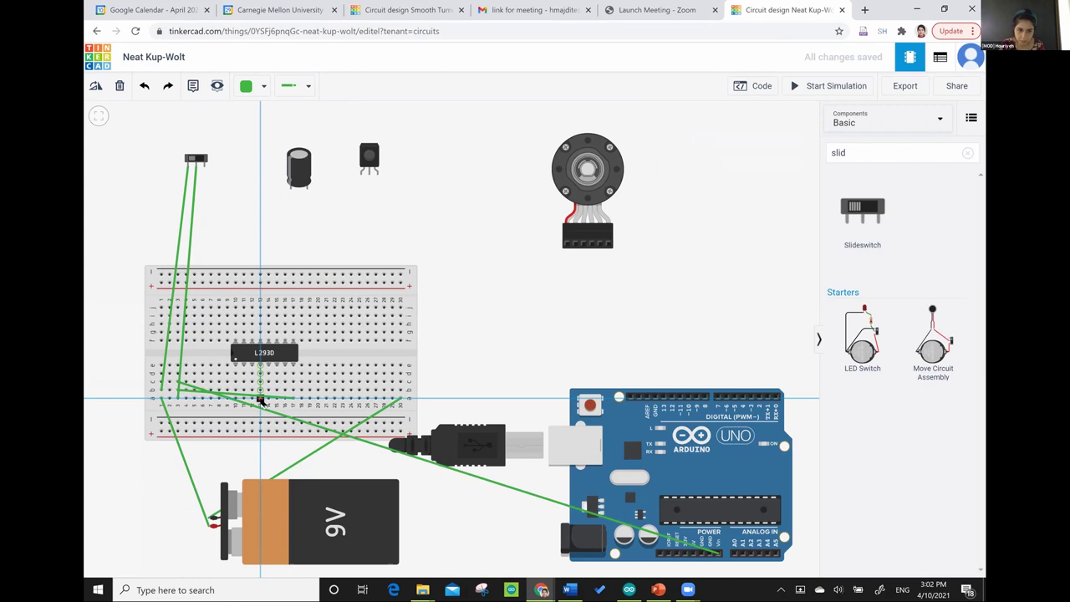
{"action": "left_click", "coordinate": [400, 387]}
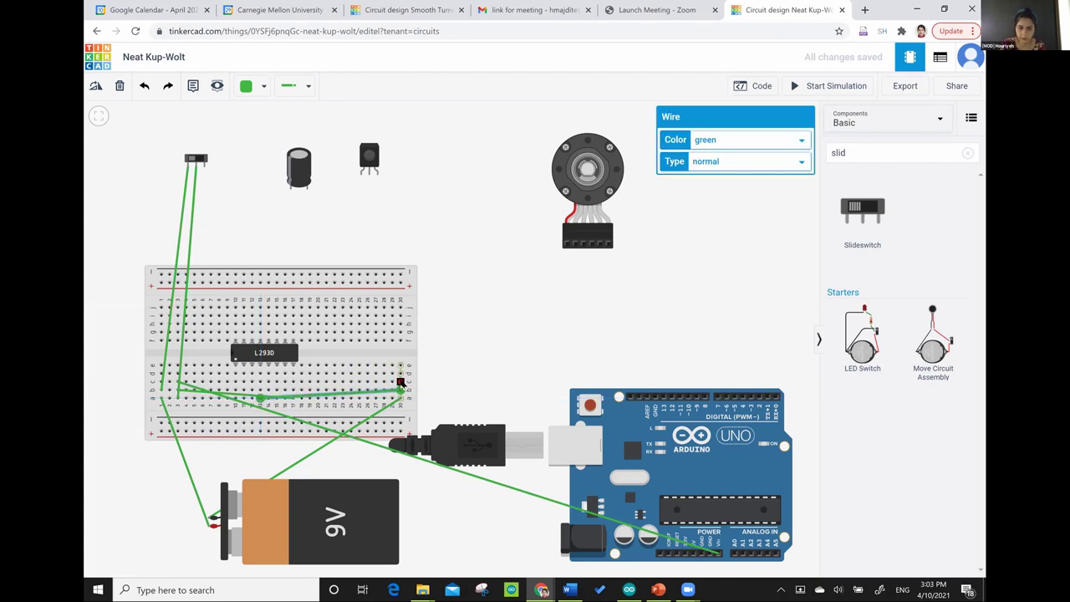
{"action": "left_click", "coordinate": [400, 382]}
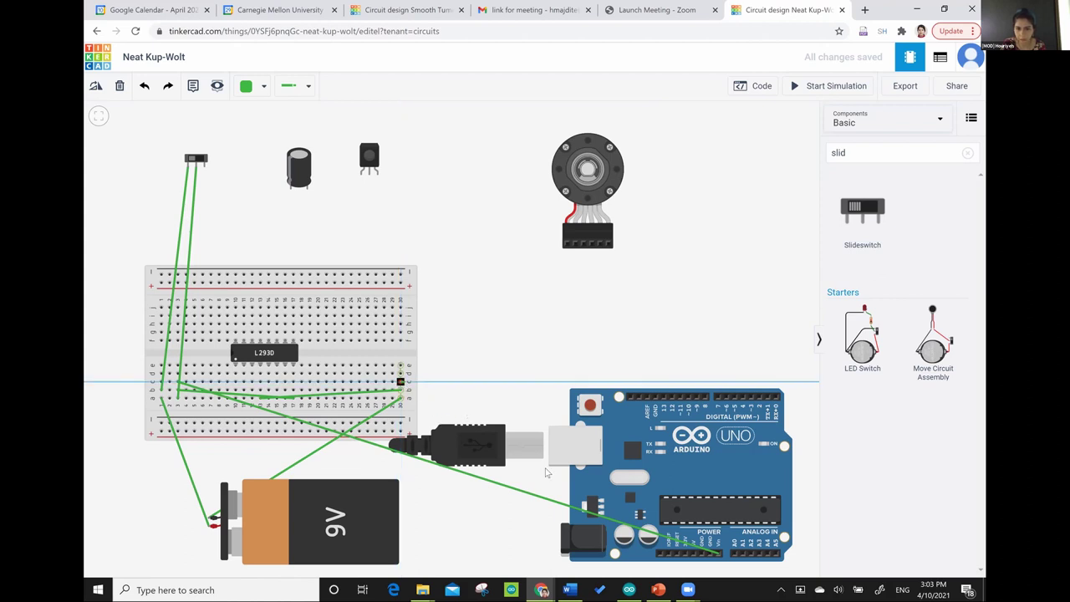
{"action": "left_click", "coordinate": [710, 557]}
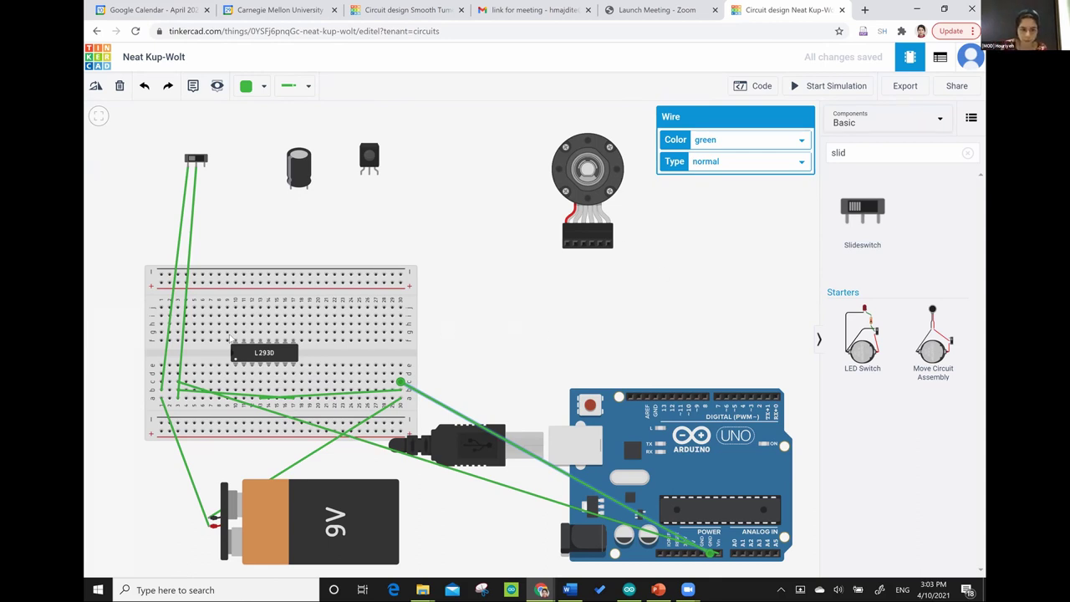
{"action": "left_click_drag", "start_coordinate": [236, 308], "coordinate": [292, 324]}
{"action": "left_click_drag", "start_coordinate": [361, 338], "coordinate": [692, 554]}
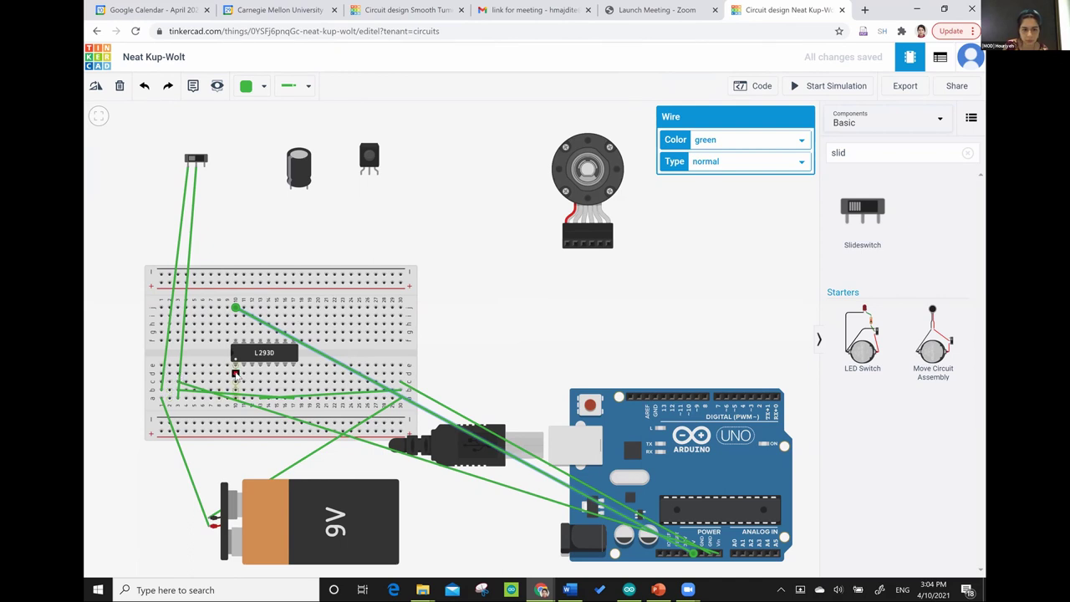
- Add two vertical jumpers across the breadboard's centre gap, then switch to the Smooth Tumelo-Lappi design
{"action": "left_click", "coordinate": [237, 376]}
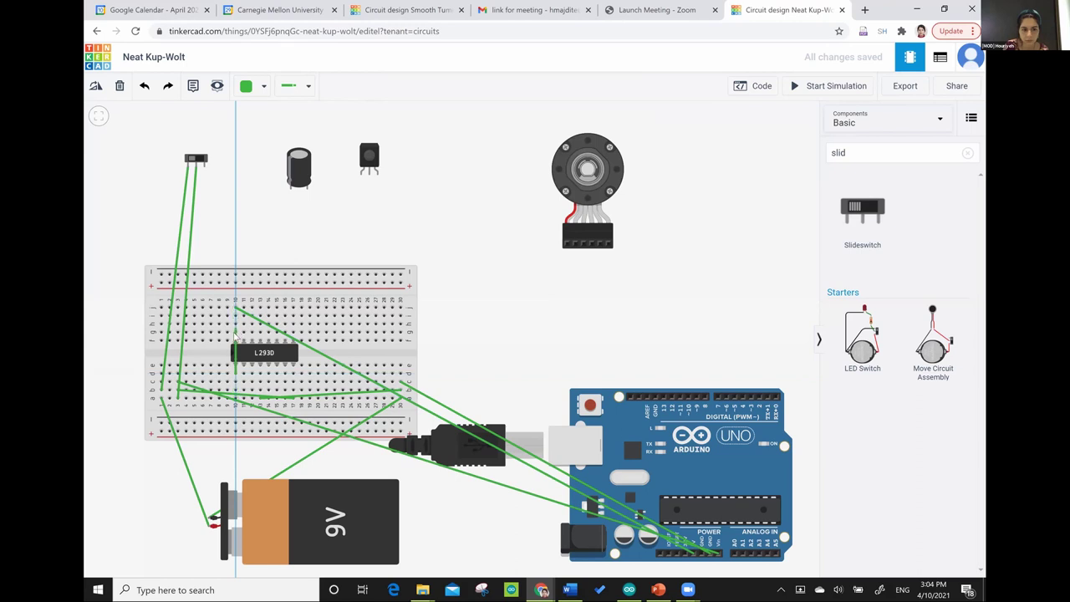
{"action": "left_click", "coordinate": [236, 333]}
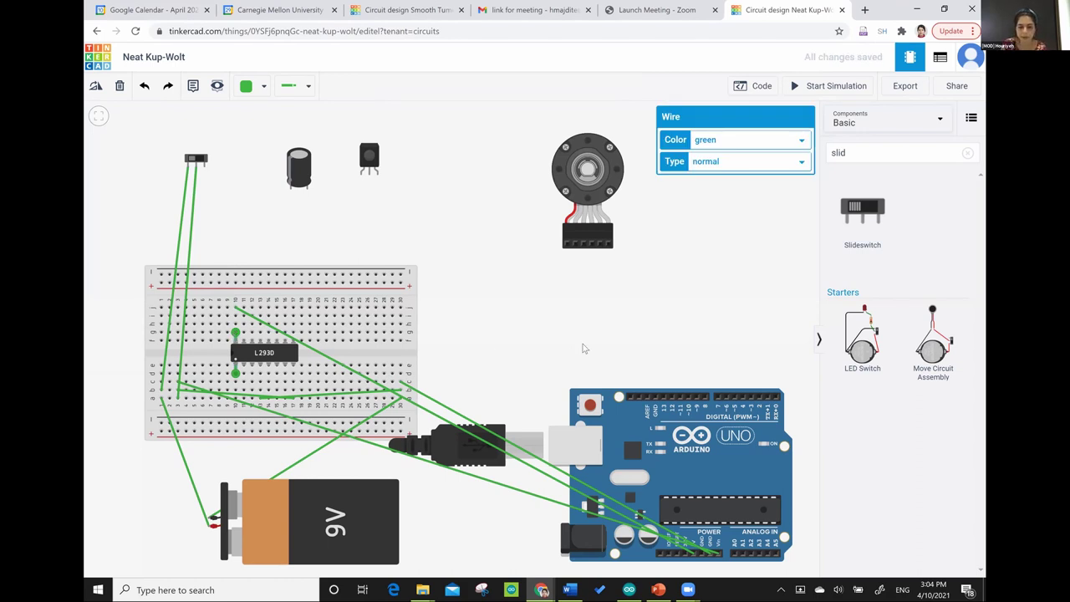
{"action": "left_click", "coordinate": [400, 365]}
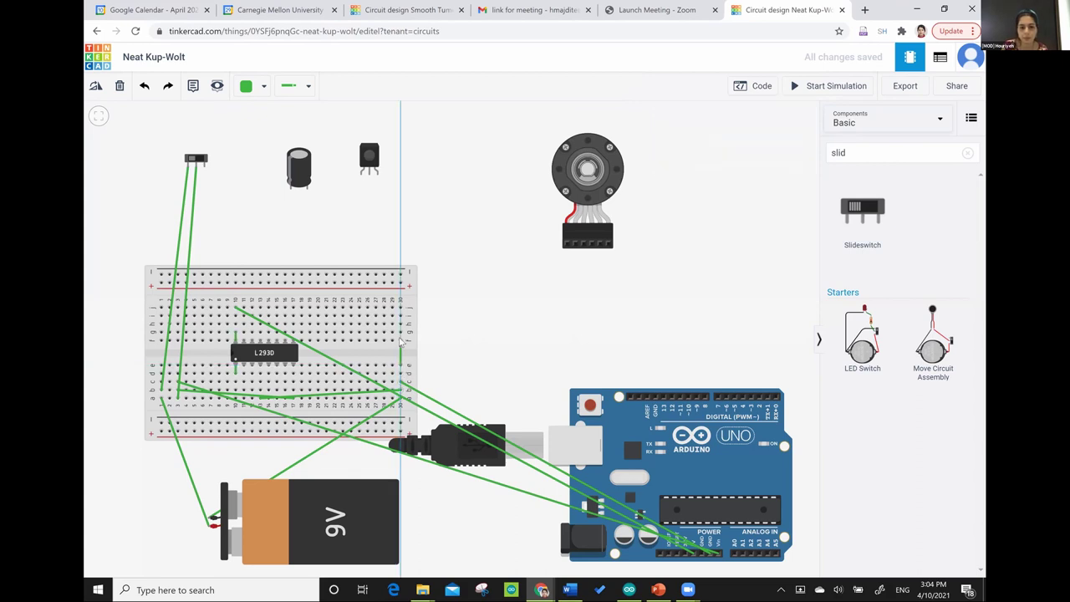
{"action": "left_click", "coordinate": [400, 340]}
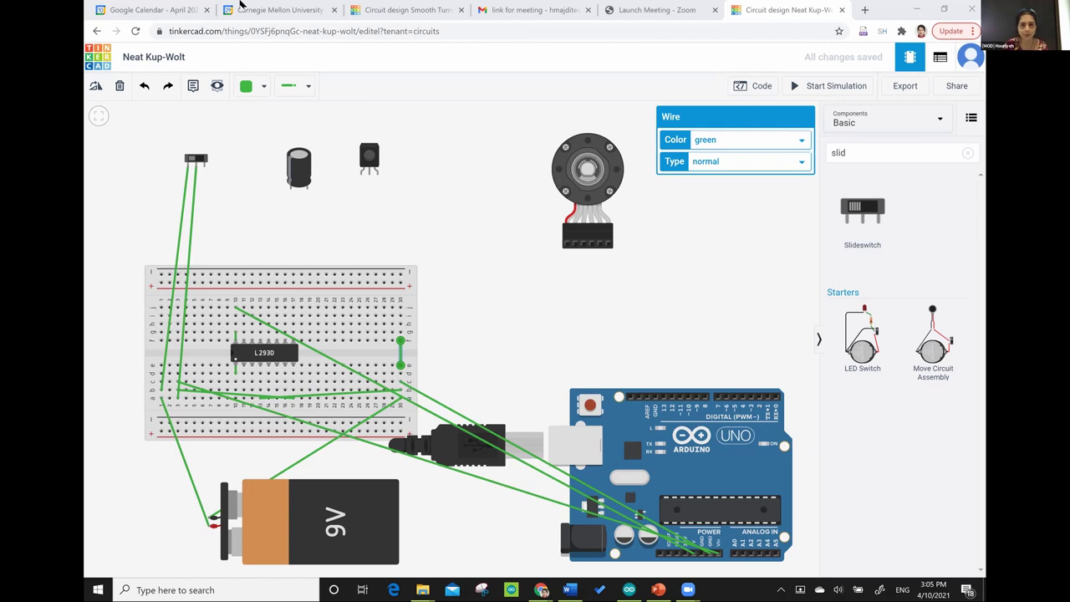
{"action": "left_click", "coordinate": [433, 17]}
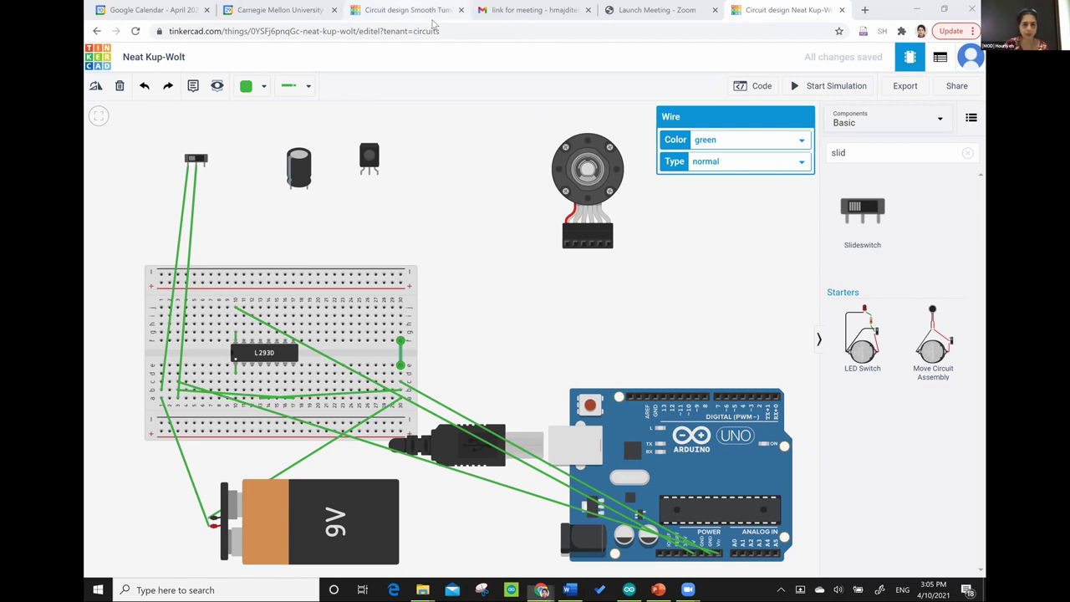